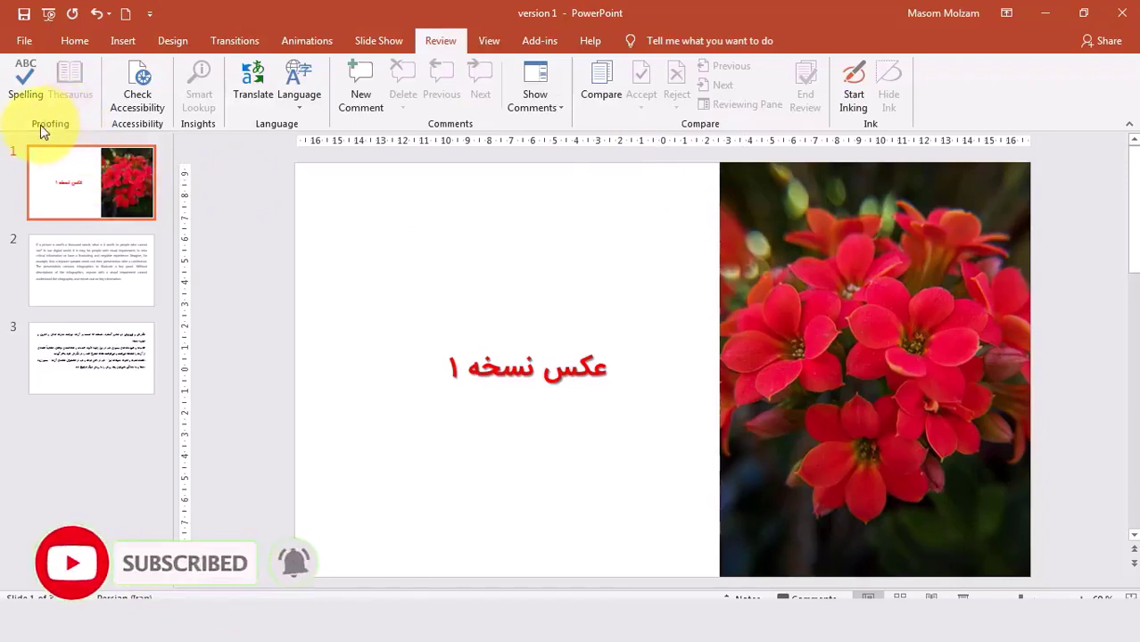
View English slide 2 briefly, then open slide 3 with its three Persian paragraphs
{"action": "left_click", "coordinate": [78, 282]}
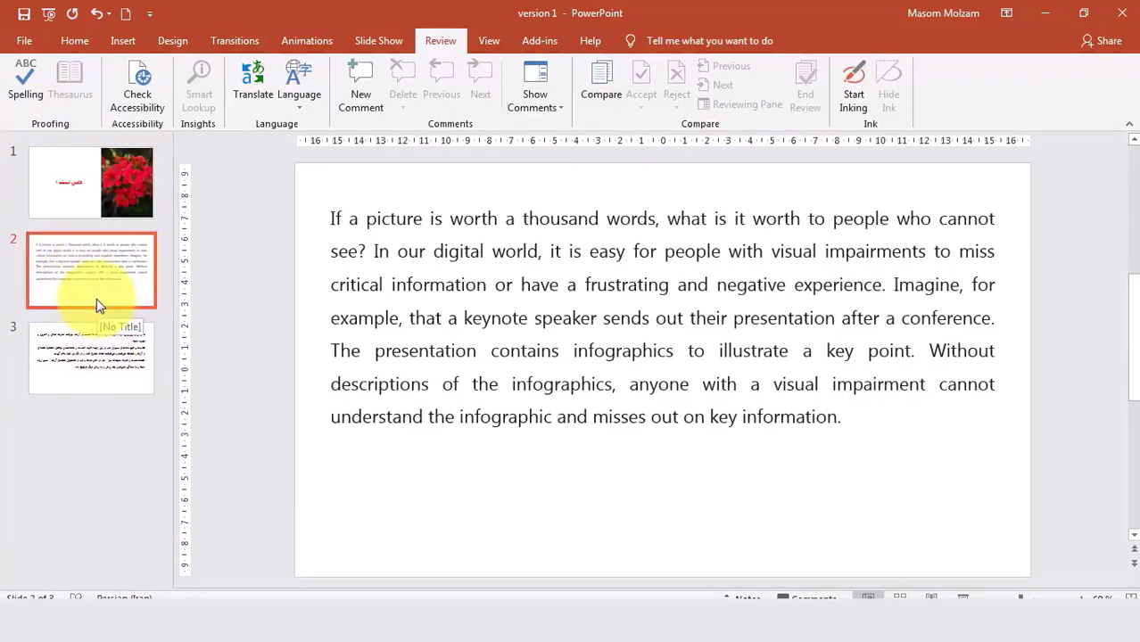
{"action": "left_click", "coordinate": [105, 368]}
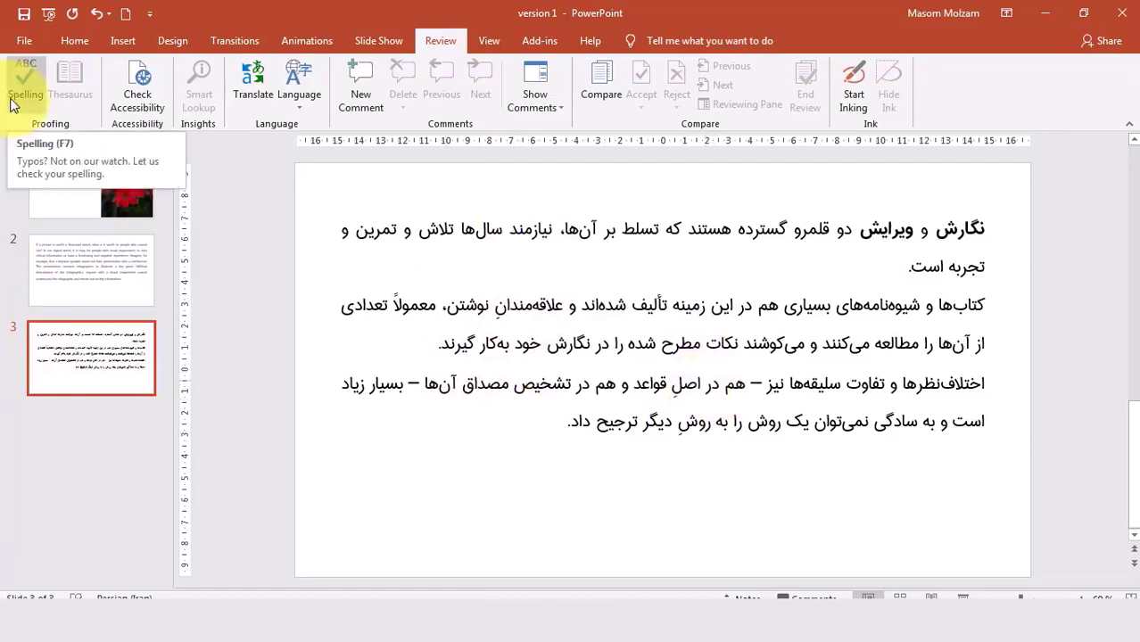
{"action": "left_click", "coordinate": [13, 99]}
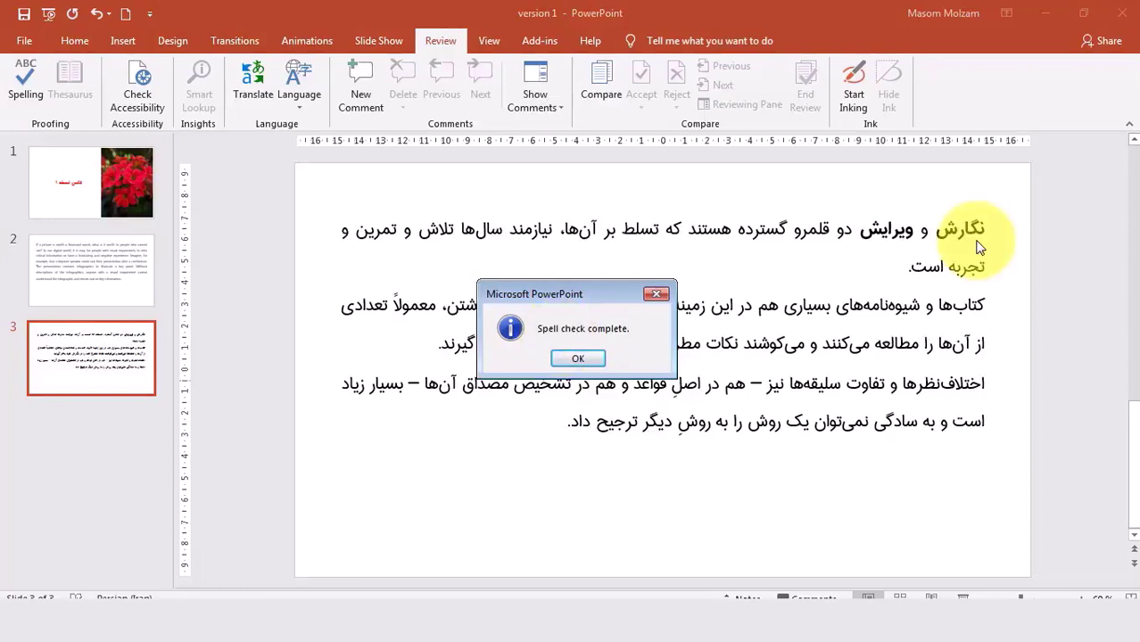
{"action": "left_click", "coordinate": [578, 358]}
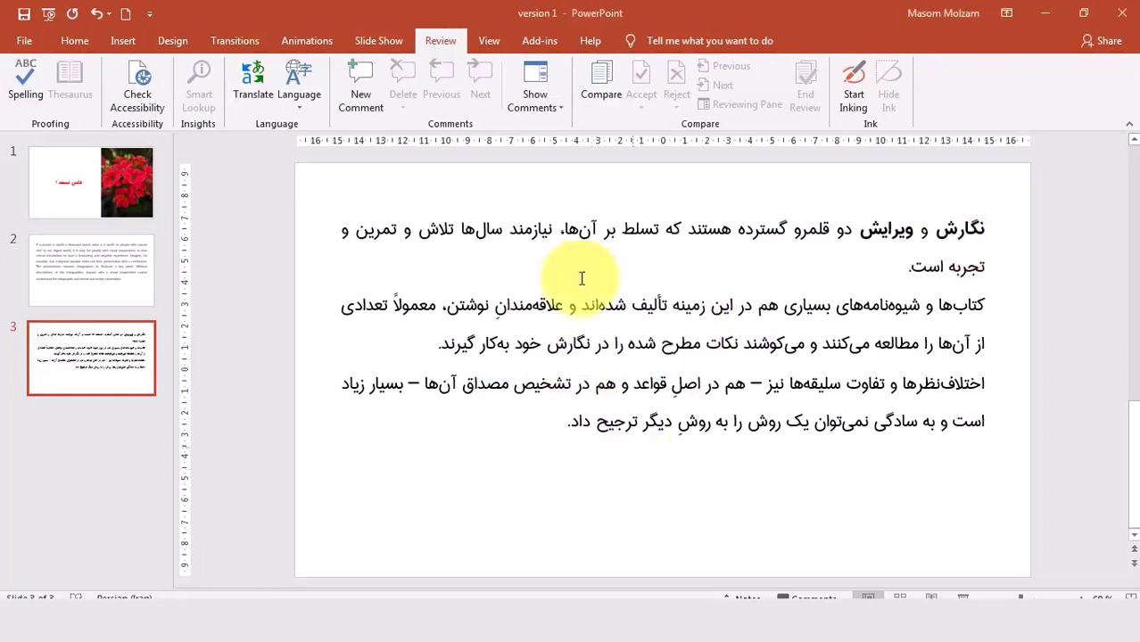
Delete letters on slide 3 so نیازمند becomes نیازند and نوشتن becomes نوتن
{"action": "left_click", "coordinate": [533, 233]}
{"action": "key", "text": "BackSpace"}
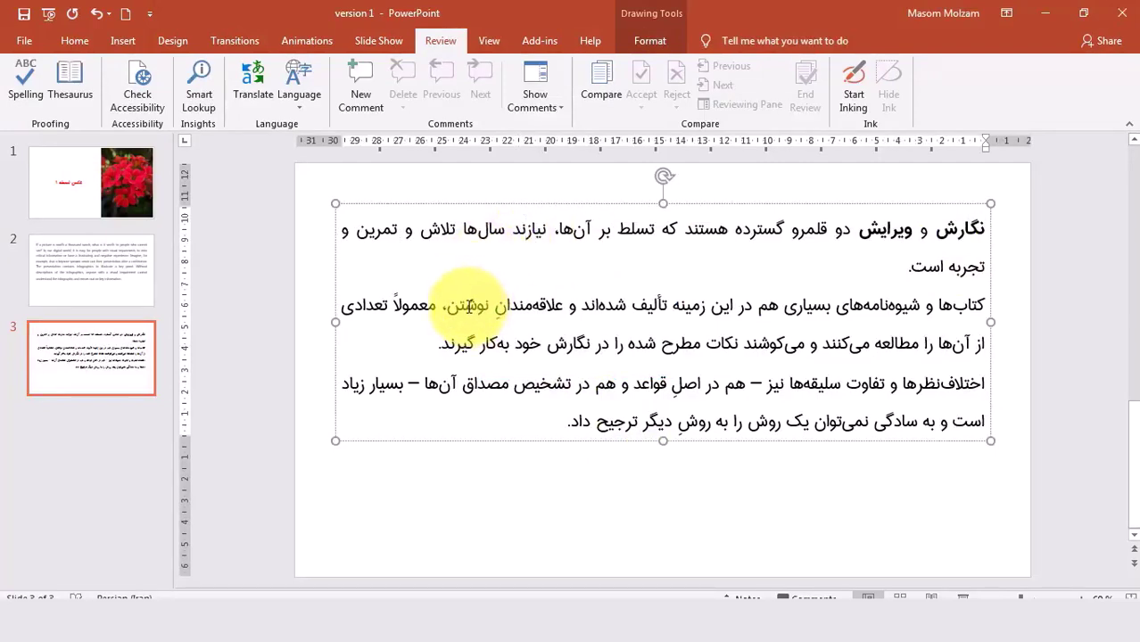
{"action": "left_click_drag", "start_coordinate": [468, 305], "coordinate": [478, 307]}
{"action": "key", "text": "BackSpace"}
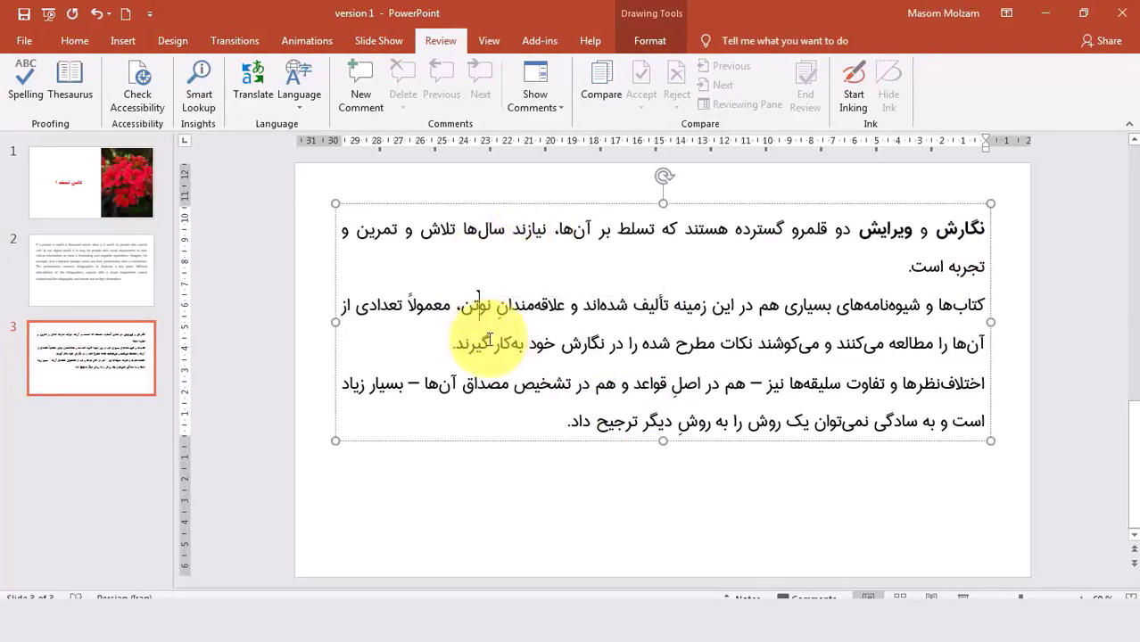
{"action": "left_click", "coordinate": [477, 441]}
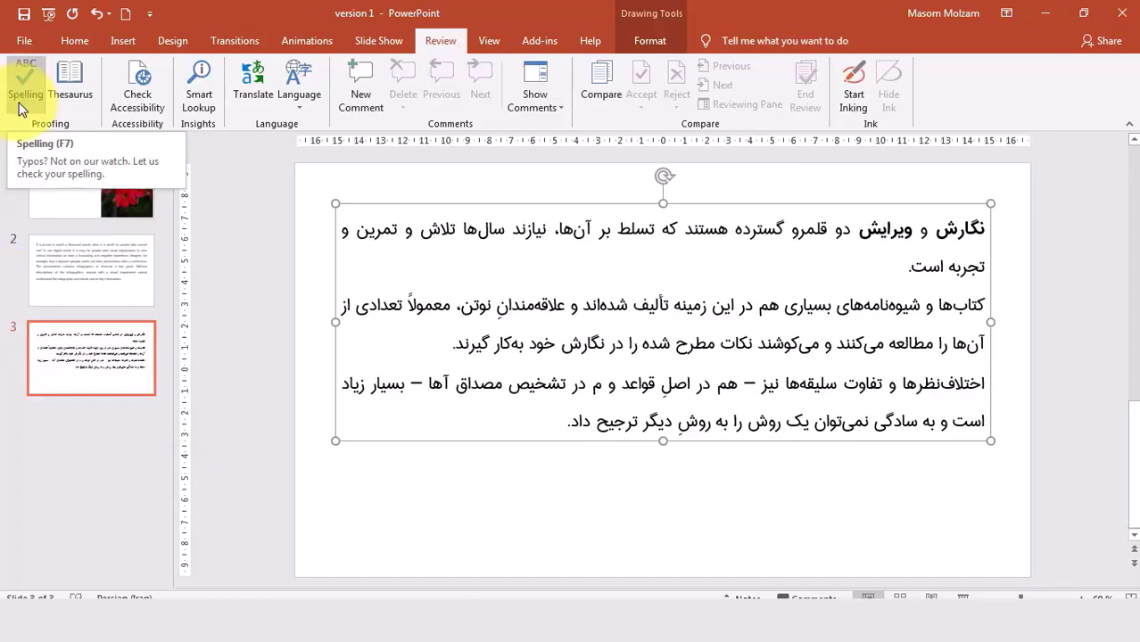
Spell-check Persian slide 3, then English slide 2's text box; both report spell check complete
{"action": "left_click", "coordinate": [25, 93]}
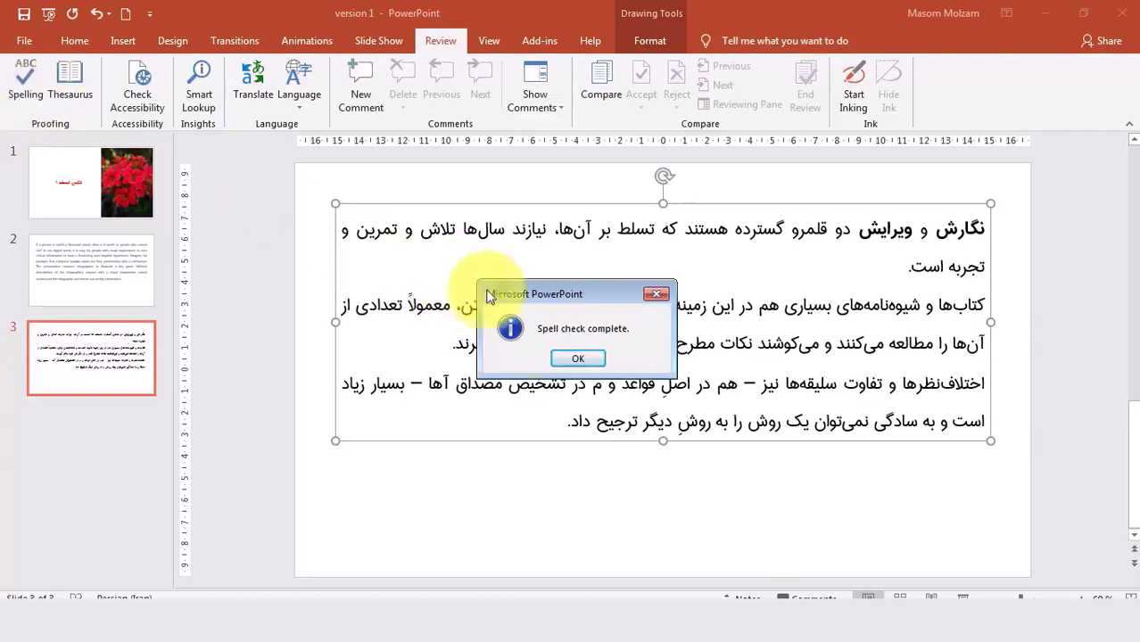
{"action": "left_click", "coordinate": [595, 366]}
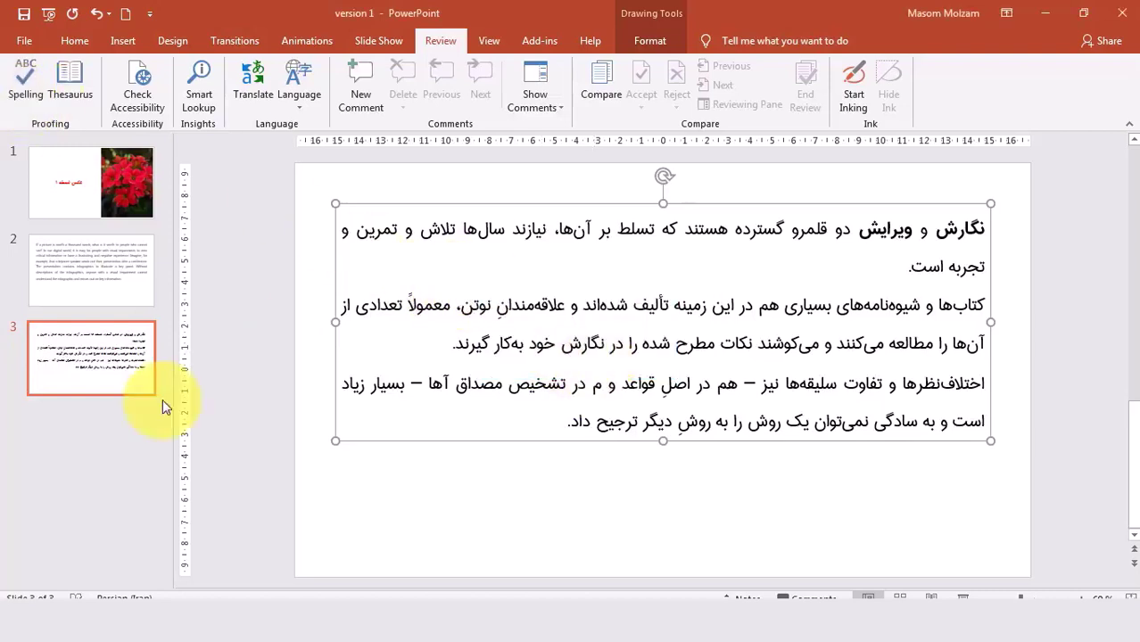
{"action": "left_click", "coordinate": [100, 262]}
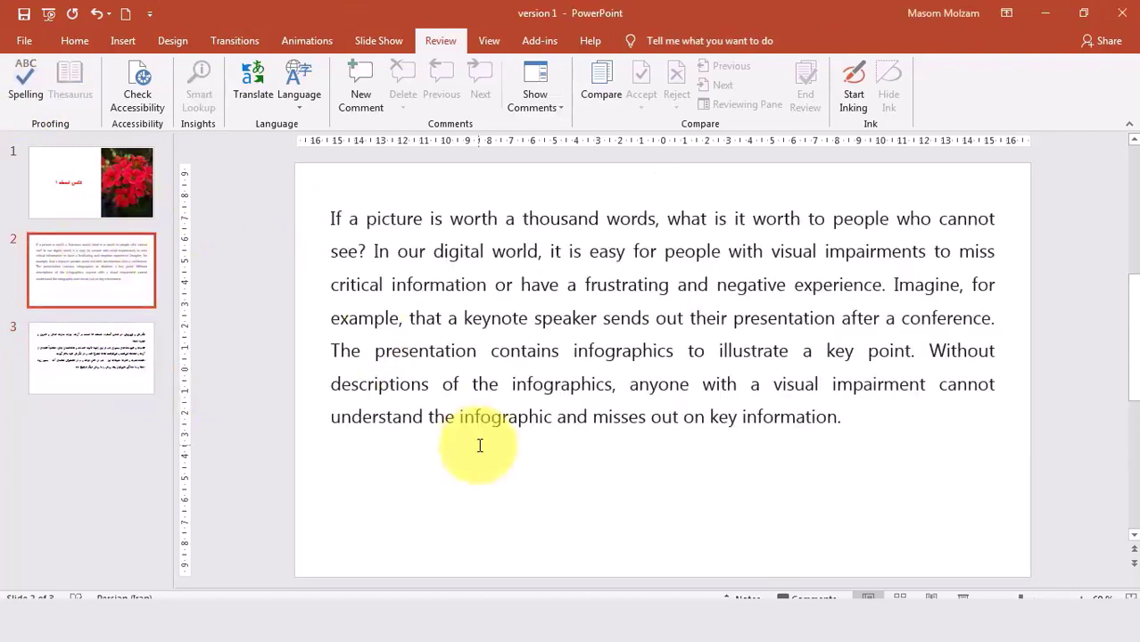
{"action": "left_click", "coordinate": [536, 428]}
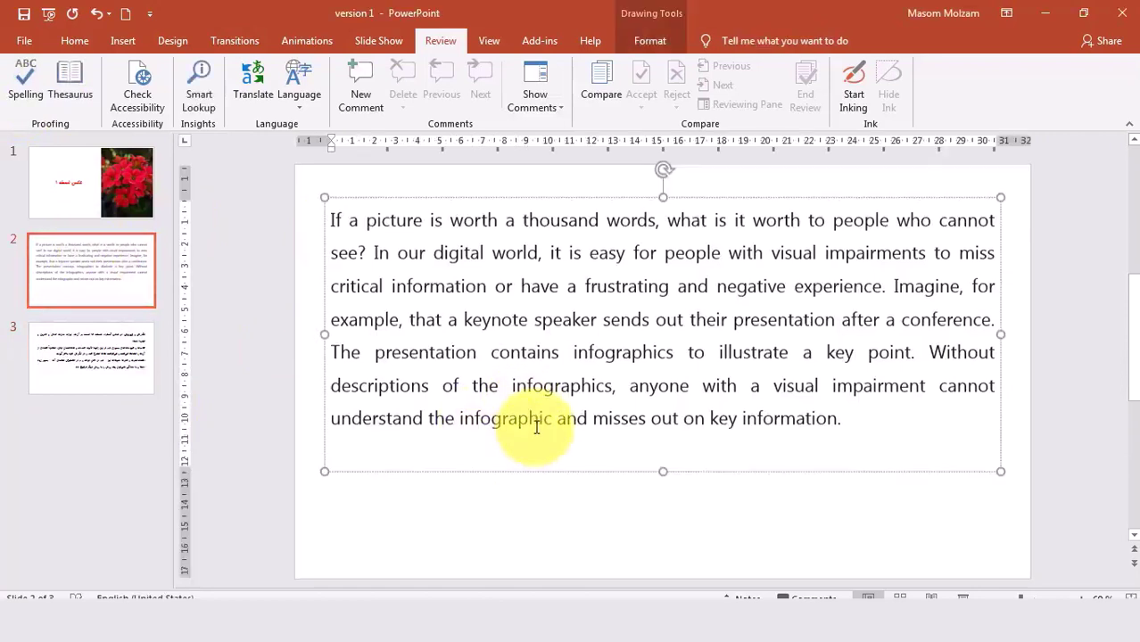
{"action": "left_click", "coordinate": [819, 468]}
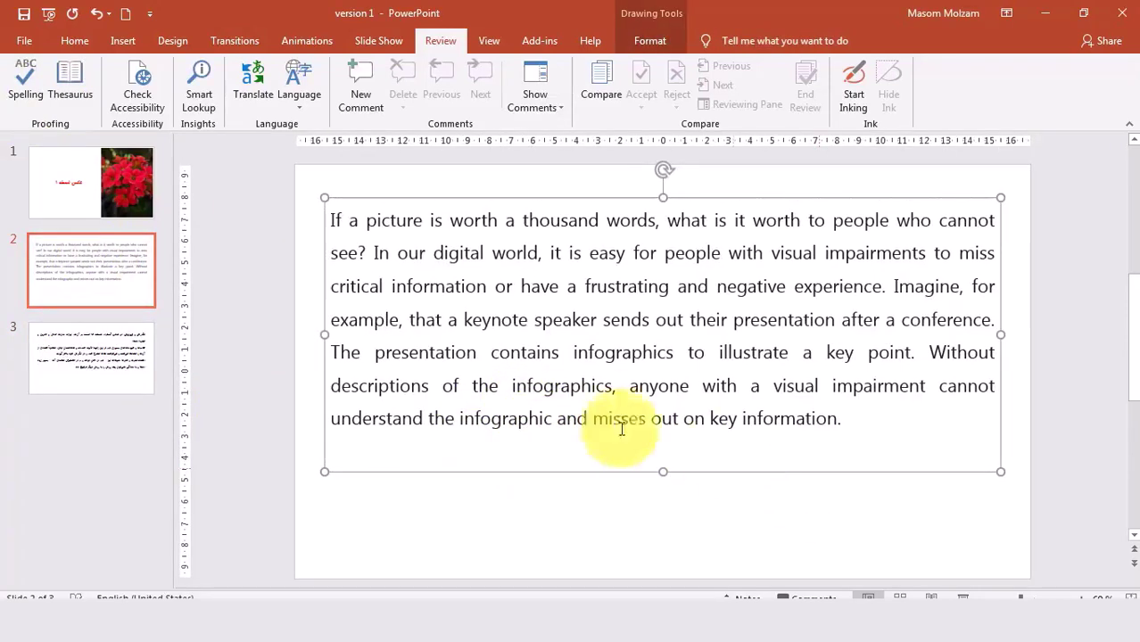
{"action": "left_click", "coordinate": [27, 98]}
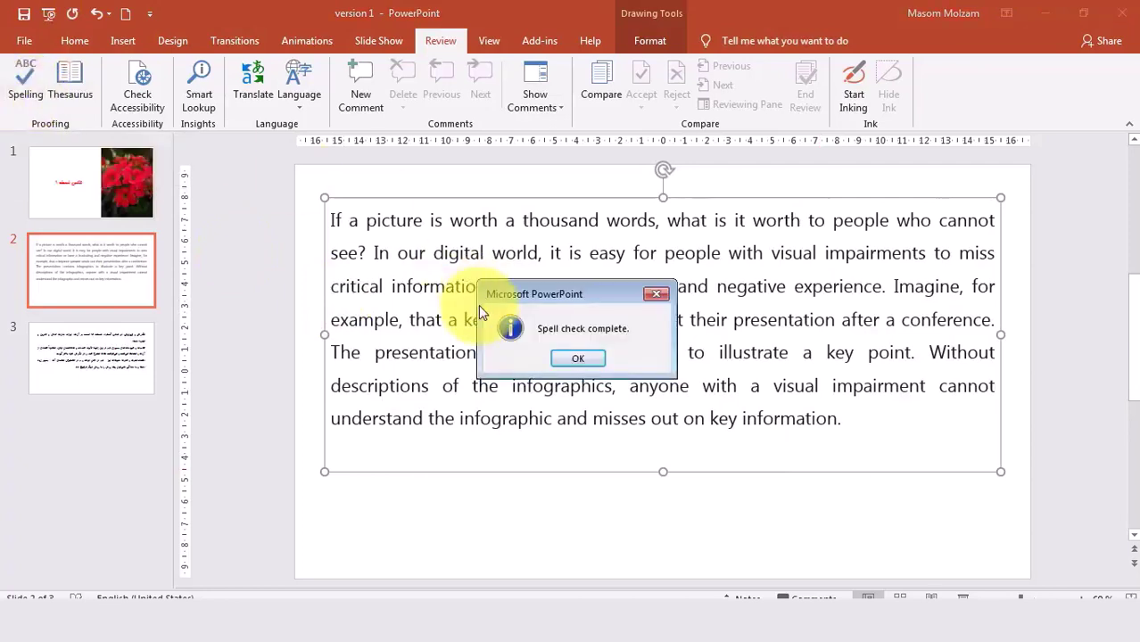
{"action": "left_click", "coordinate": [578, 359]}
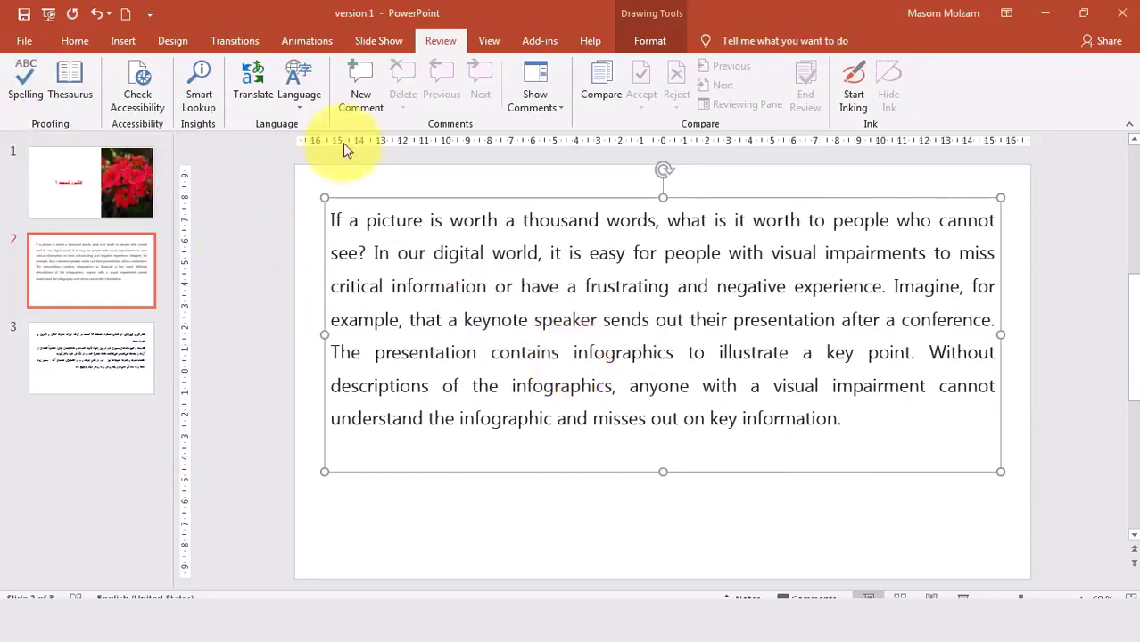
Delete one letter each to make pcture, thusand, peple, wrld and wth in the English paragraph
{"action": "left_click", "coordinate": [379, 218]}
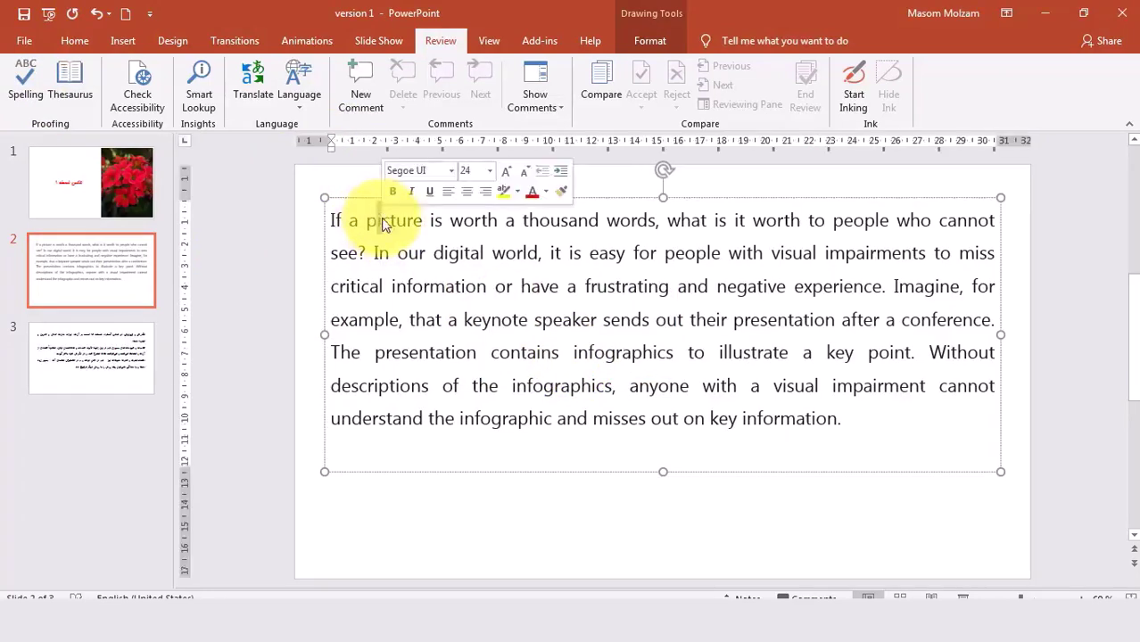
{"action": "key", "text": "BackSpace"}
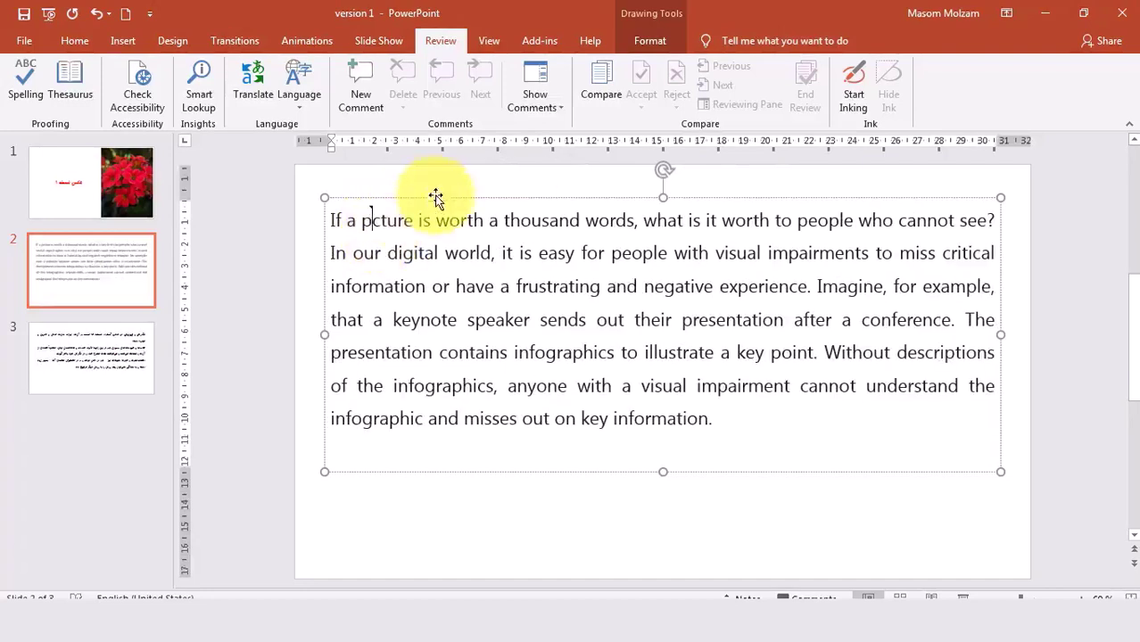
{"action": "left_click", "coordinate": [523, 224]}
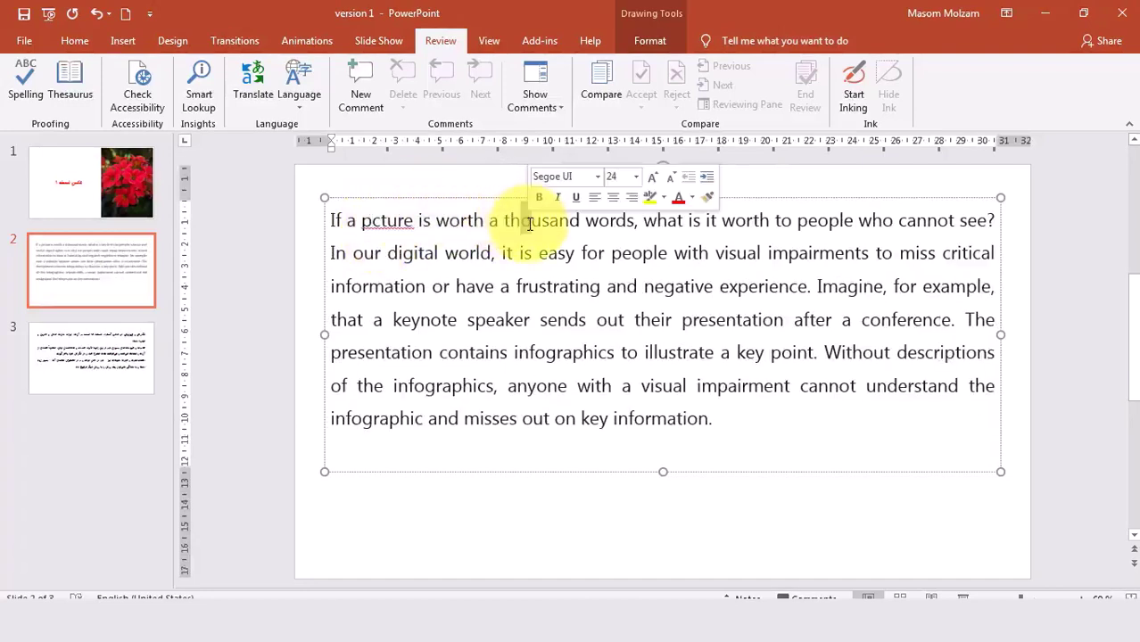
{"action": "key", "text": "BackSpace"}
{"action": "left_click", "coordinate": [822, 220]}
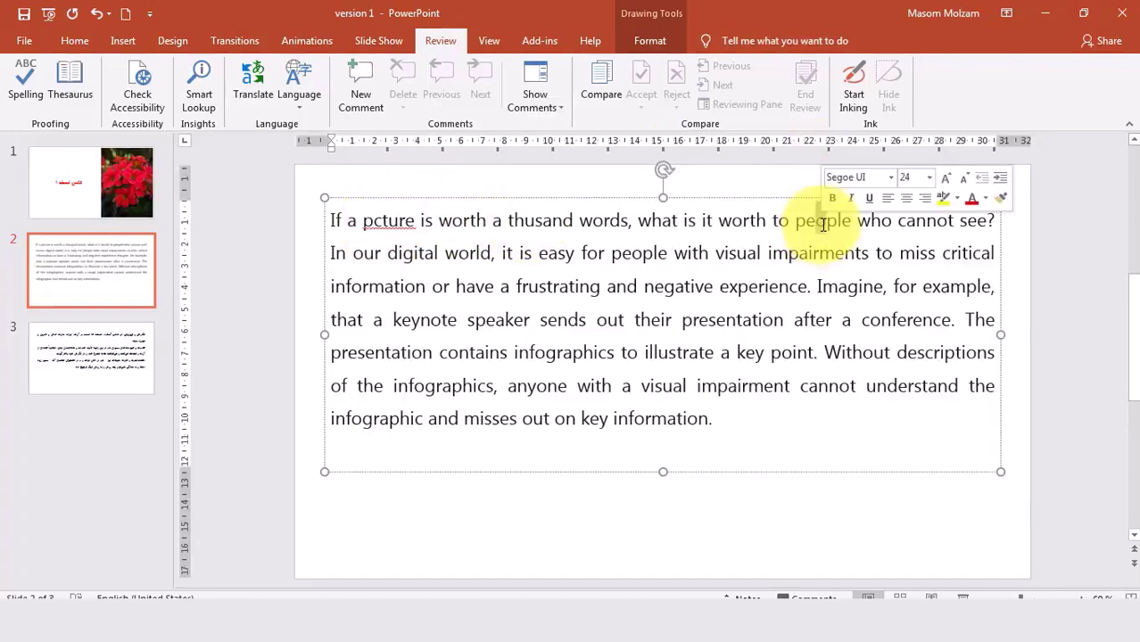
{"action": "key", "text": "BackSpace"}
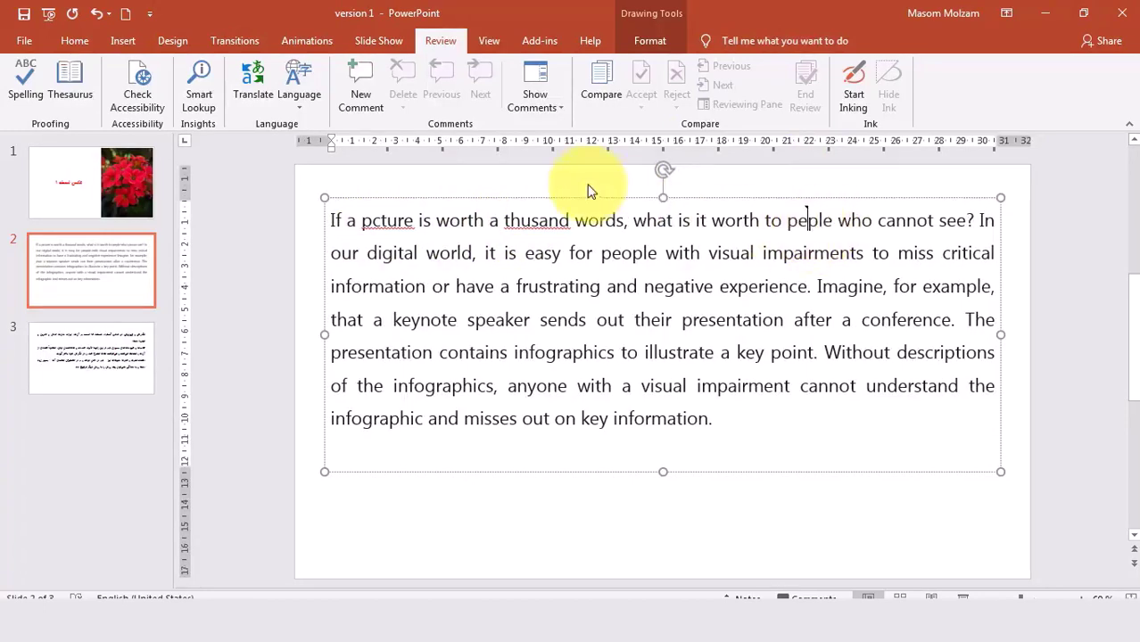
{"action": "left_click", "coordinate": [448, 255]}
{"action": "key", "text": "BackSpace"}
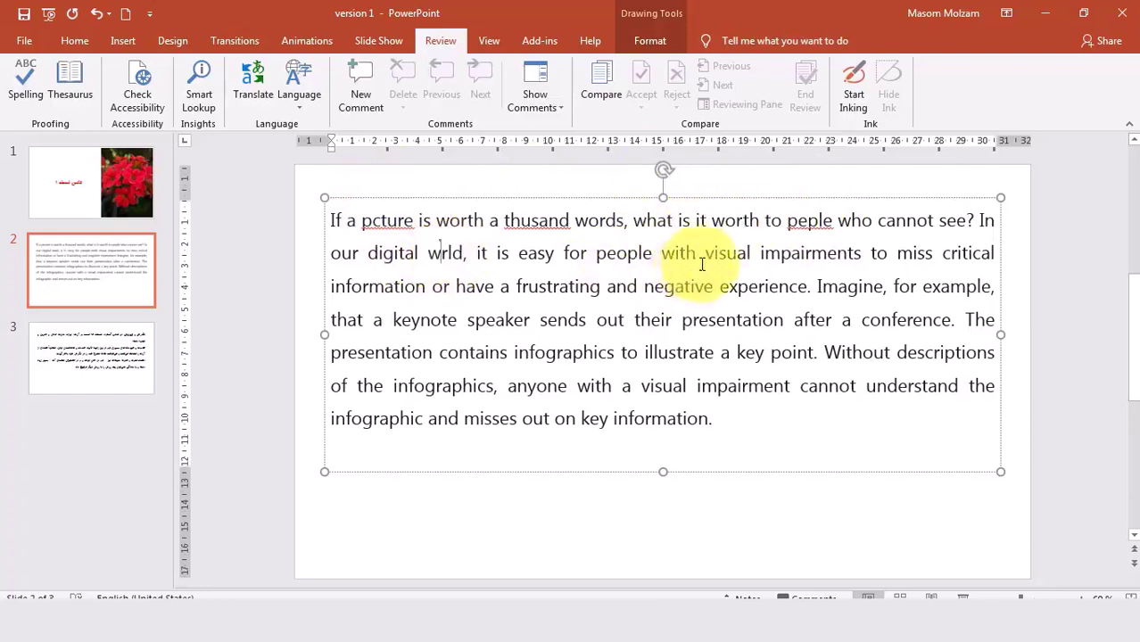
{"action": "left_click", "coordinate": [675, 254]}
{"action": "key", "text": "BackSpace"}
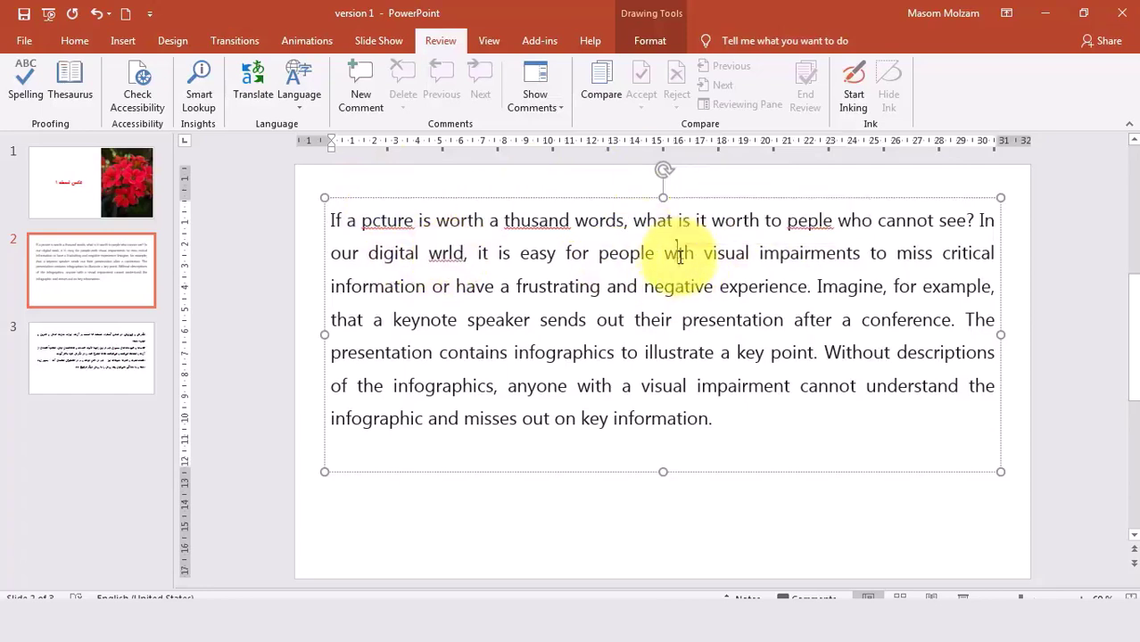
{"action": "left_click", "coordinate": [623, 198]}
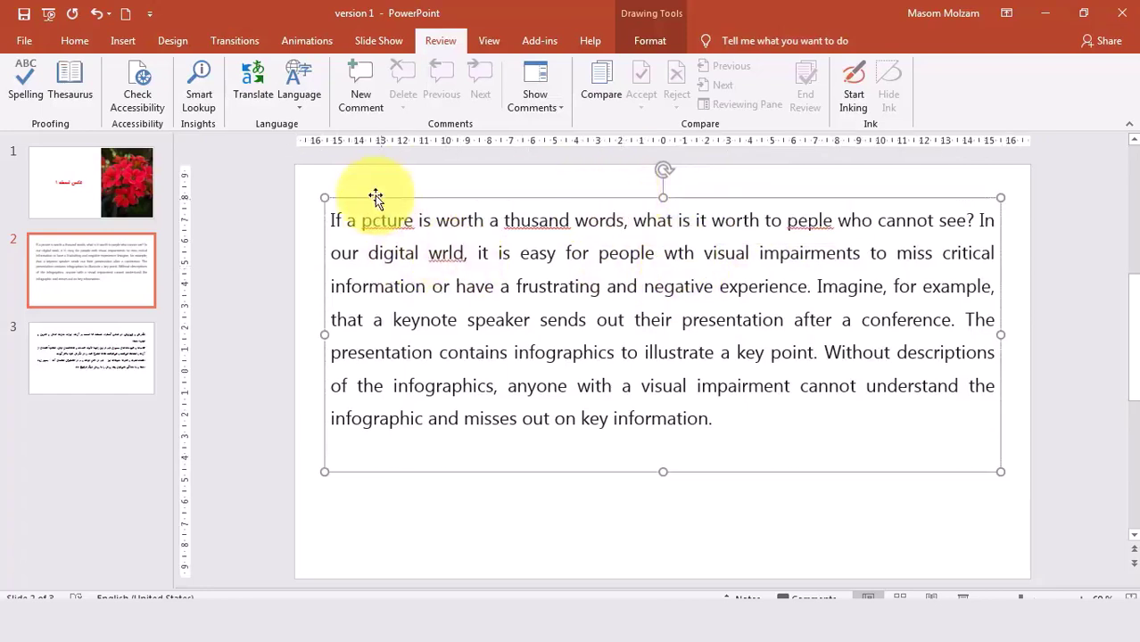
Run Spelling on slide 2 and change pcture to the suggested picture
{"action": "left_click", "coordinate": [25, 89]}
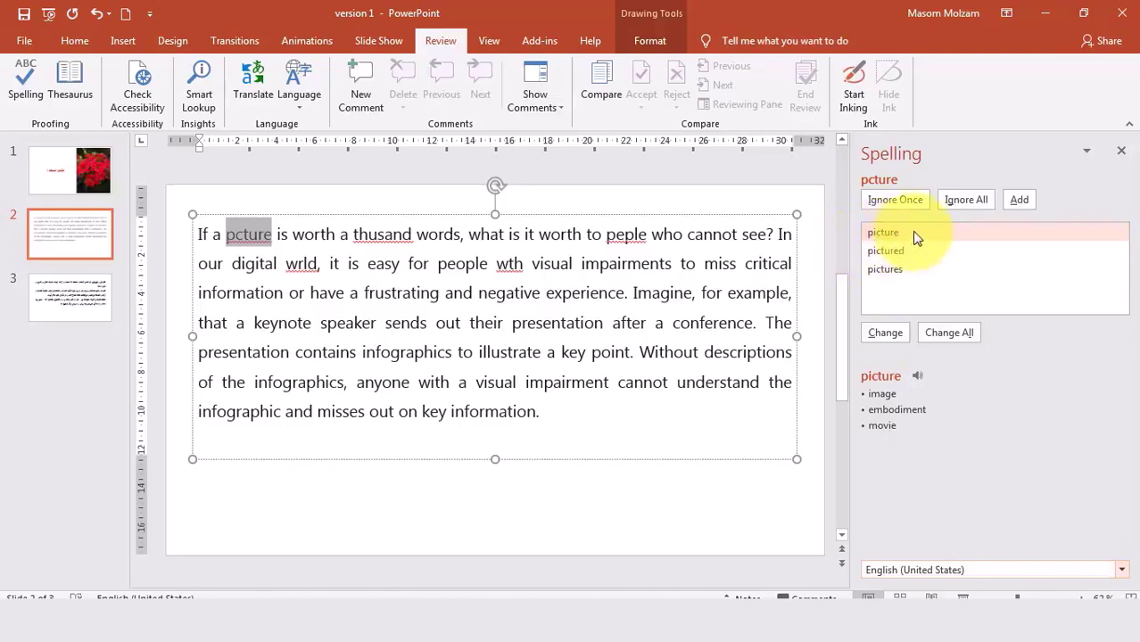
{"action": "left_click", "coordinate": [885, 336]}
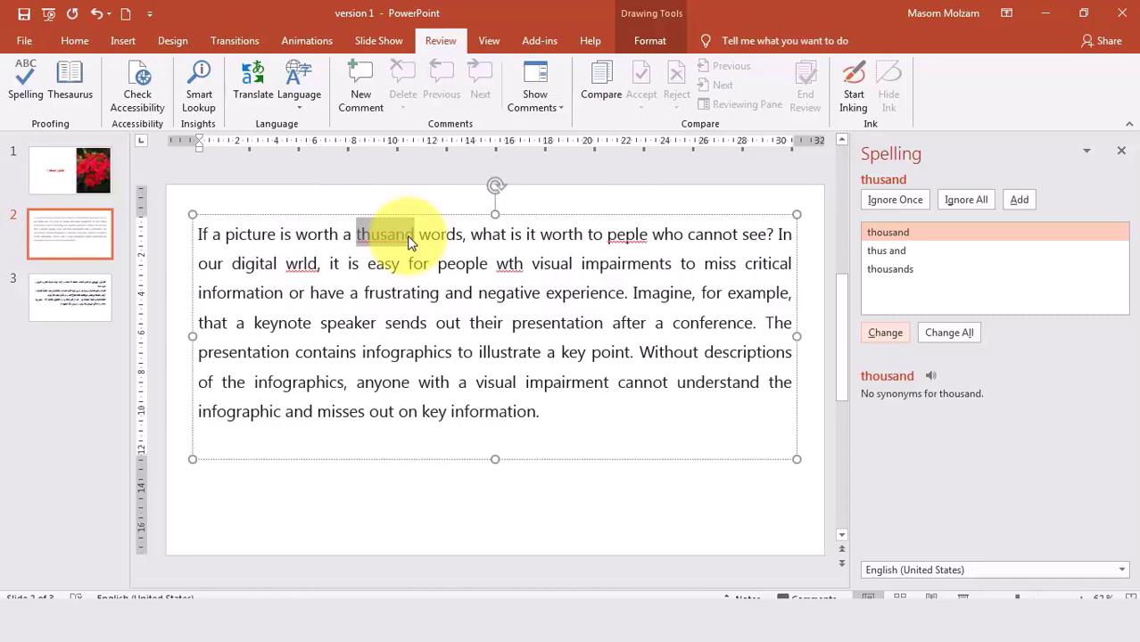
Ignore thusand once, resume the spell check at peple, and start the slide show
{"action": "left_click", "coordinate": [1006, 233]}
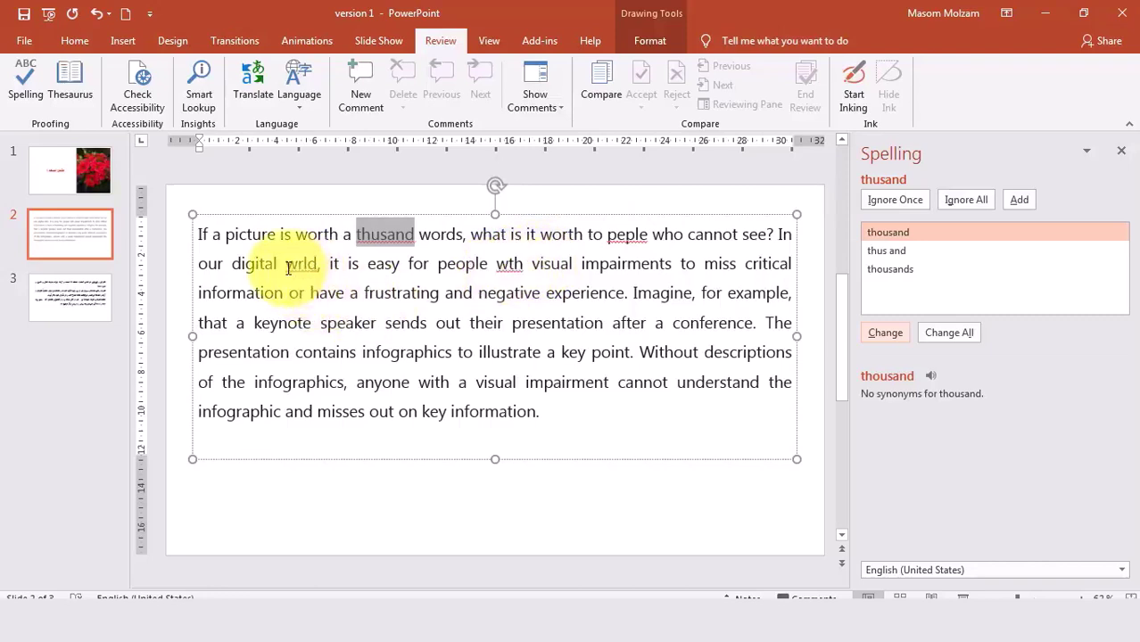
{"action": "left_click", "coordinate": [894, 201]}
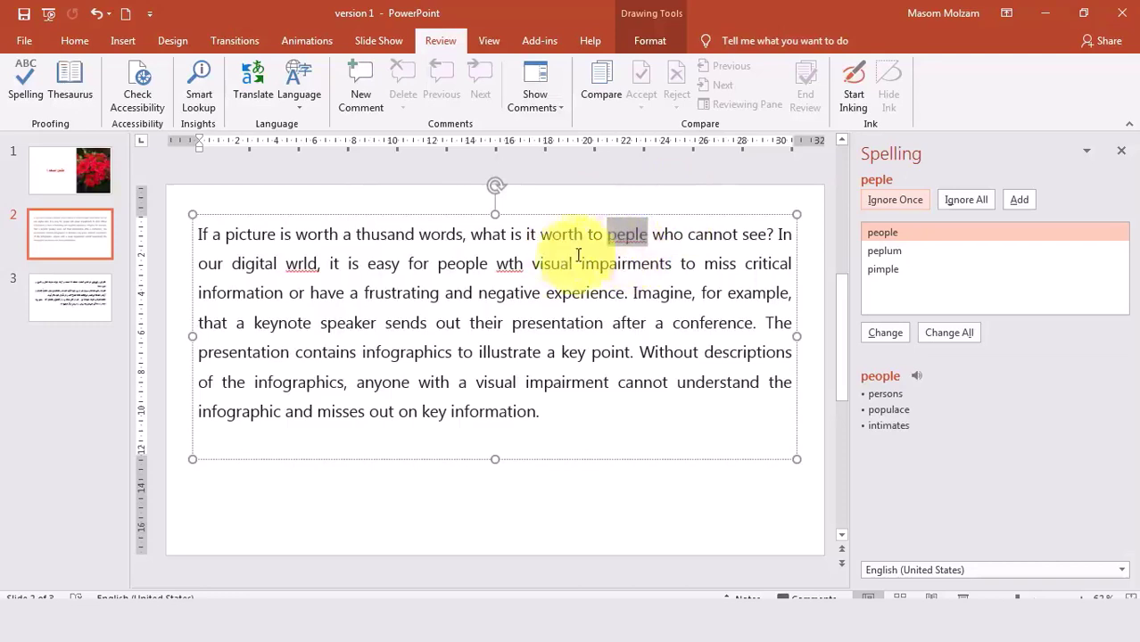
{"action": "left_click", "coordinate": [361, 237]}
{"action": "double_click", "coordinate": [382, 238]}
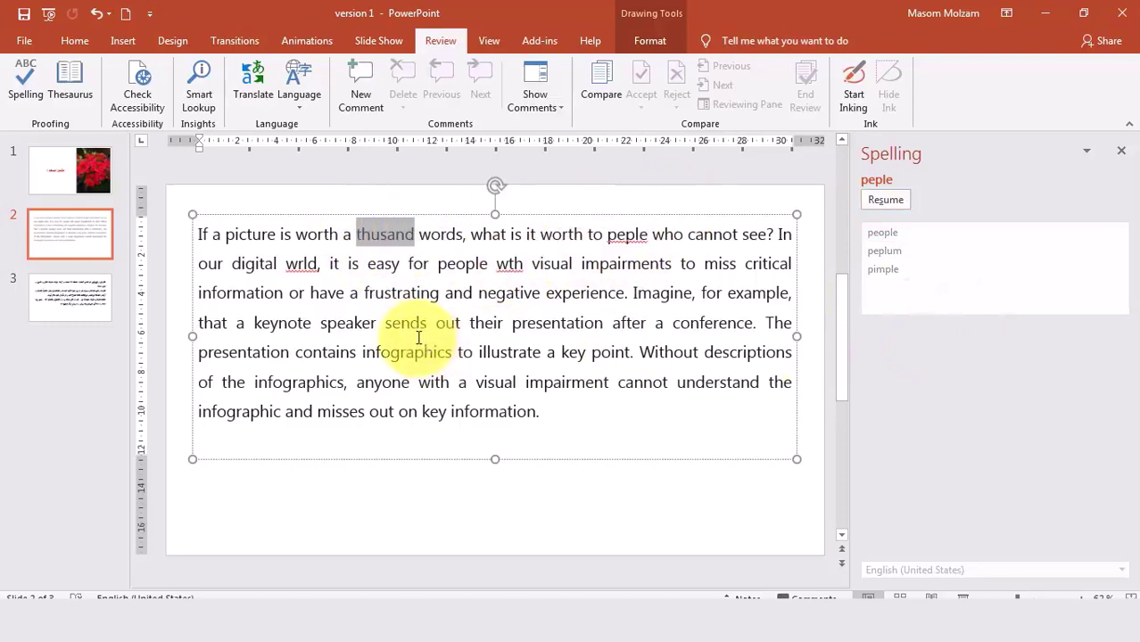
{"action": "left_click", "coordinate": [864, 254]}
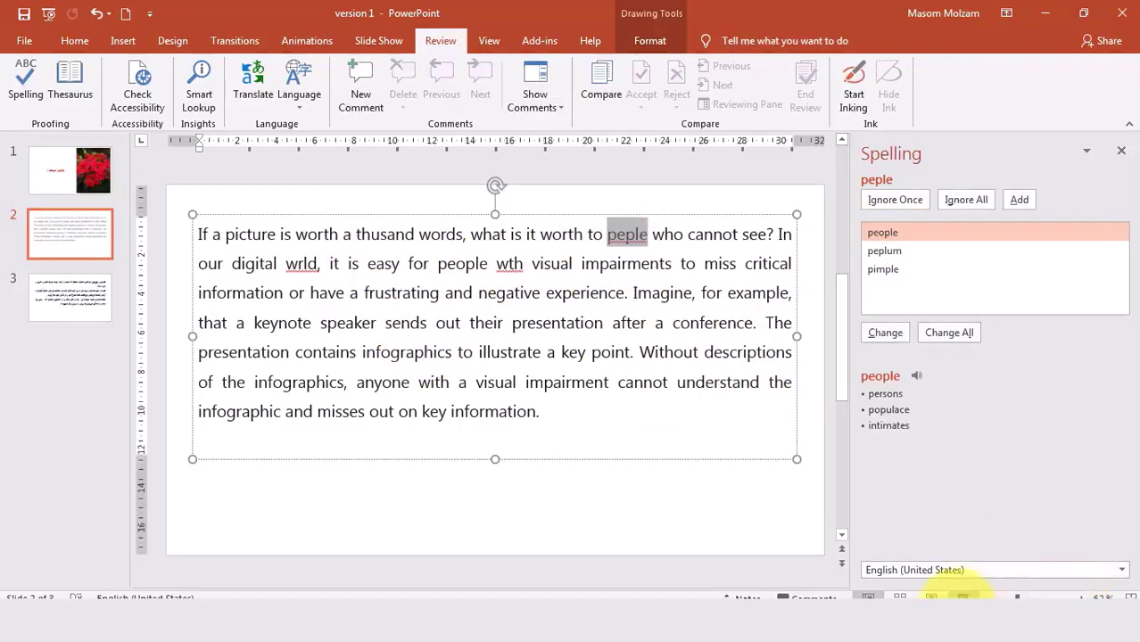
{"action": "left_click", "coordinate": [962, 595]}
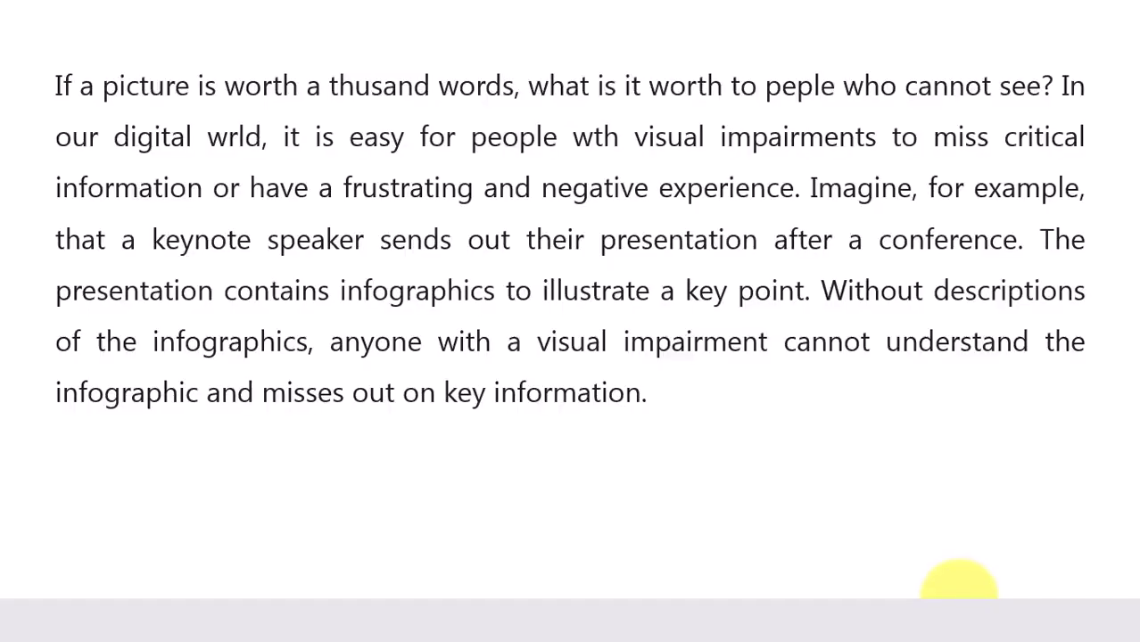
End the slide show and add peple to the dictionary so the check moves to wrld
{"action": "key", "text": "Escape"}
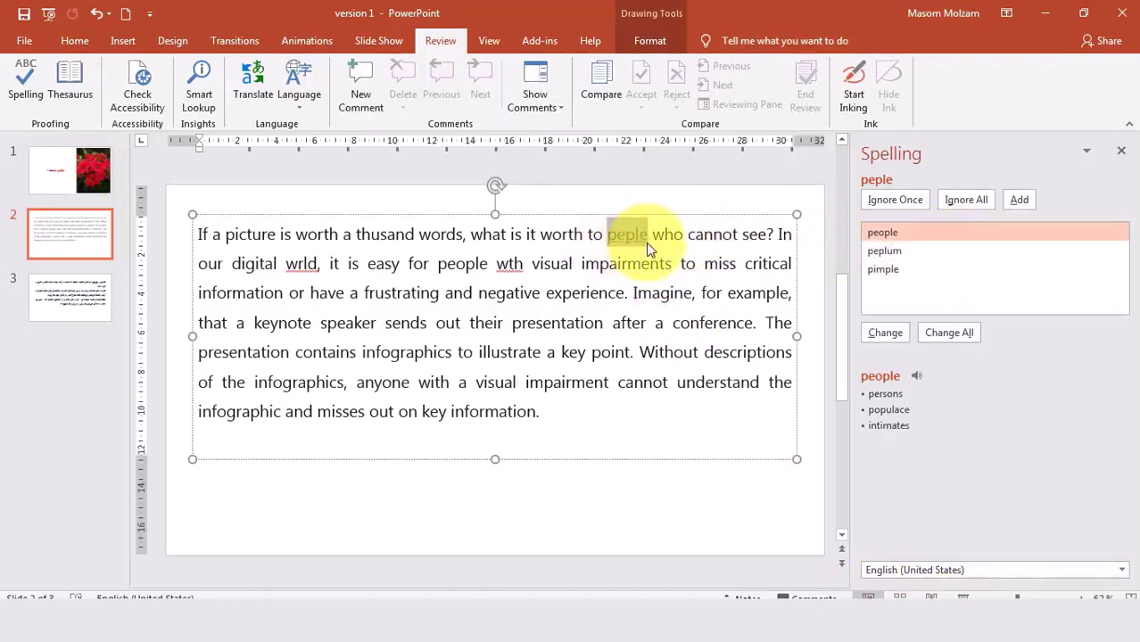
{"action": "left_click", "coordinate": [1018, 201]}
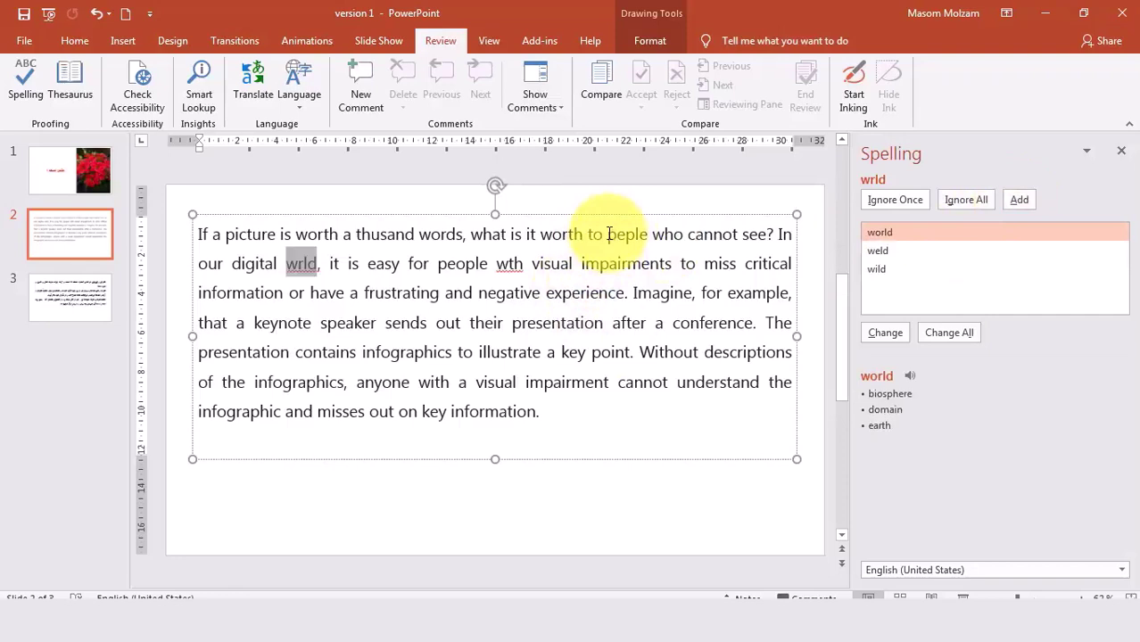
Resume at wrld, change it to world after previewing weld and wild, then change wth to with
{"action": "double_click", "coordinate": [612, 235]}
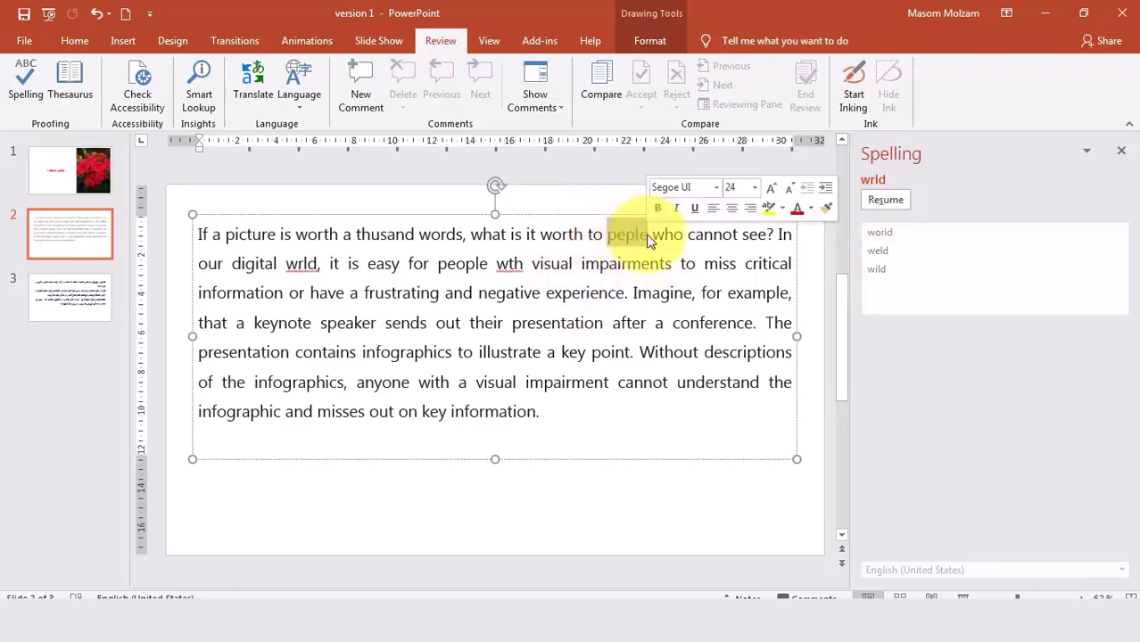
{"action": "left_click", "coordinate": [308, 264]}
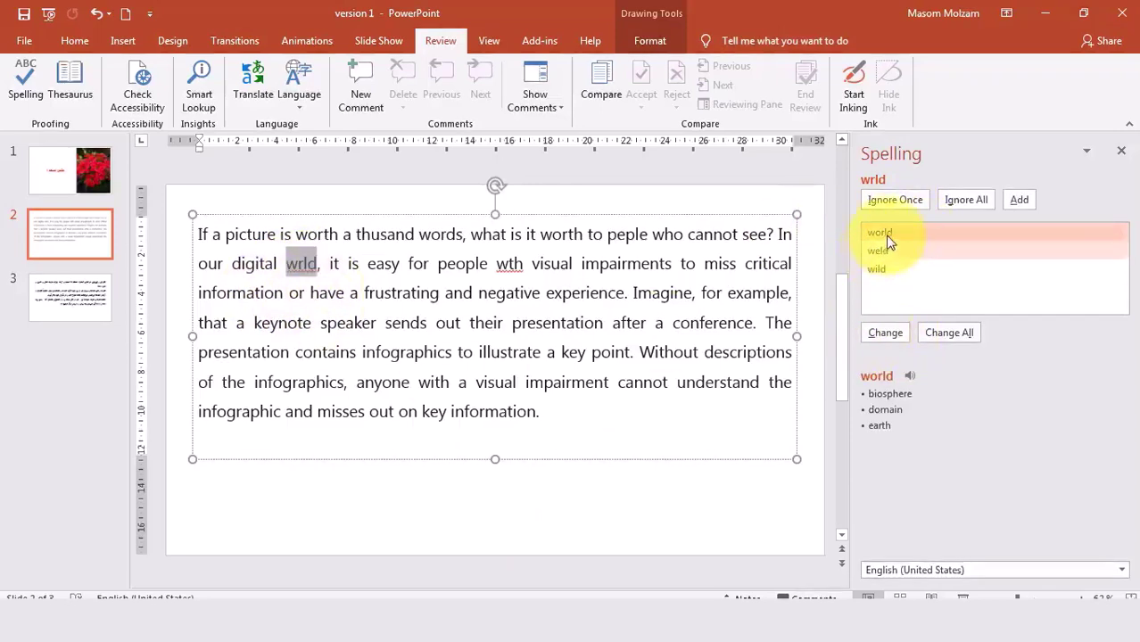
{"action": "left_click", "coordinate": [885, 234]}
{"action": "left_click", "coordinate": [887, 334]}
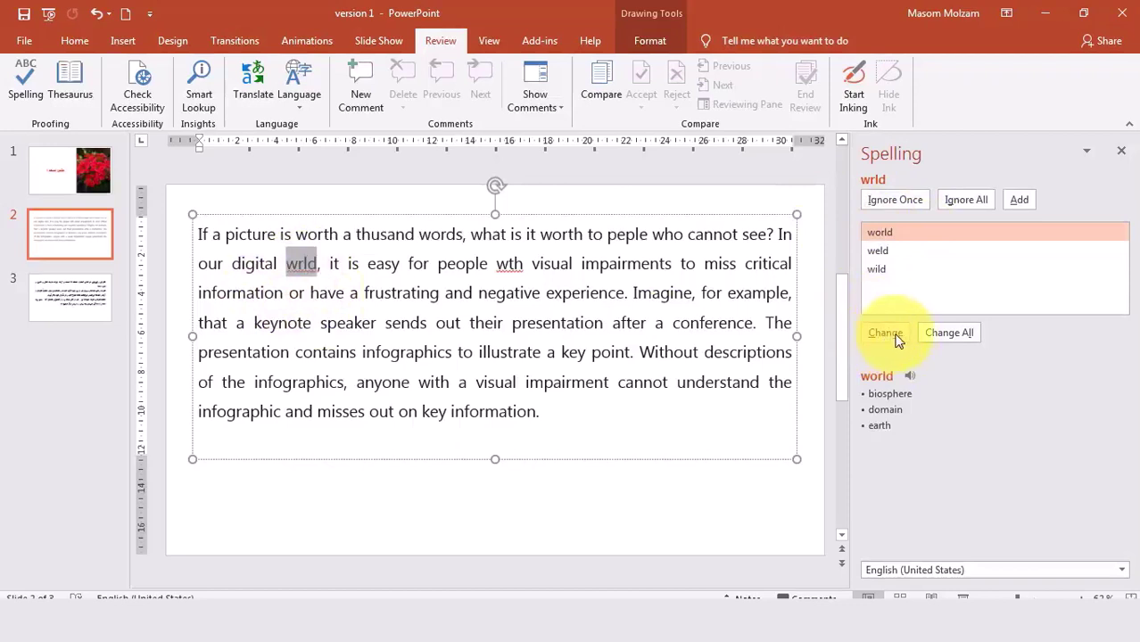
{"action": "left_click", "coordinate": [889, 235]}
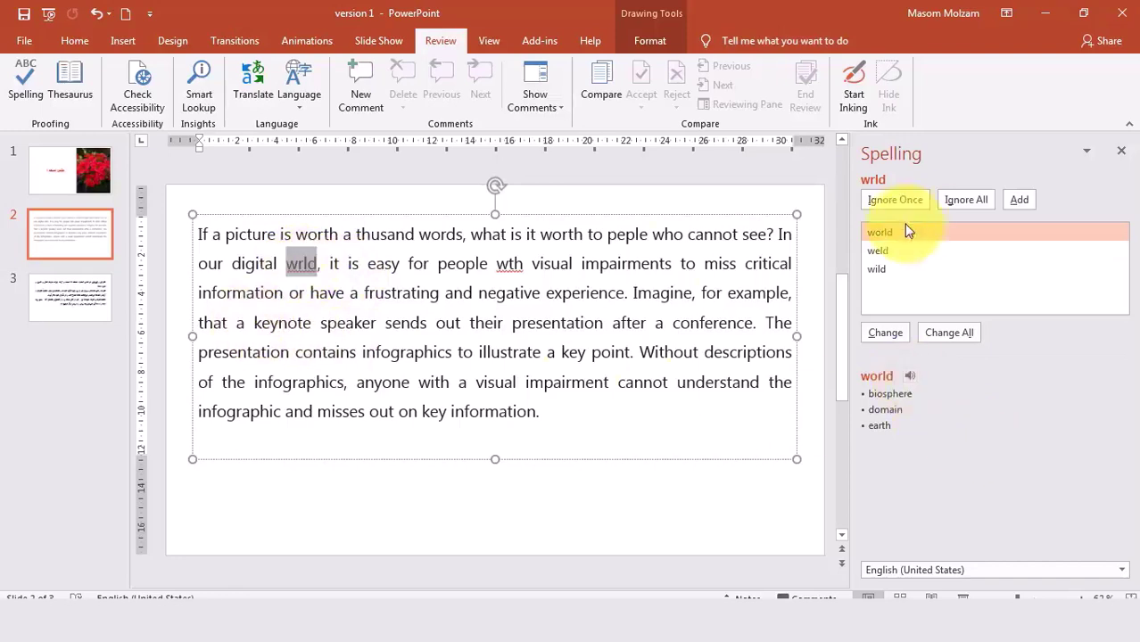
{"action": "left_click", "coordinate": [920, 259]}
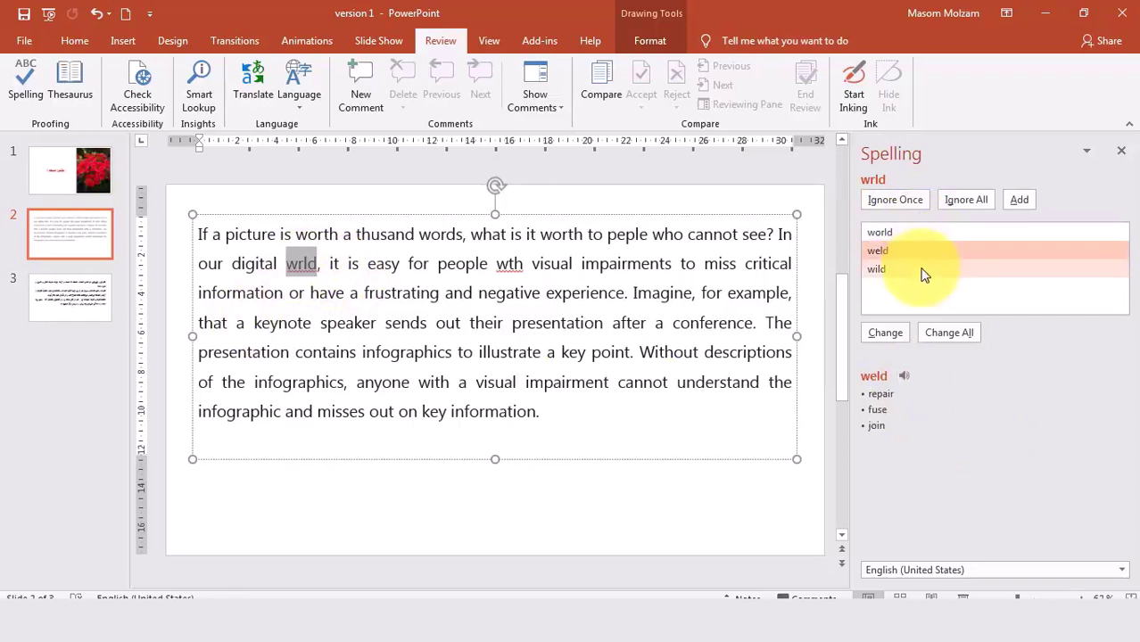
{"action": "left_click", "coordinate": [922, 270]}
{"action": "left_click", "coordinate": [909, 235]}
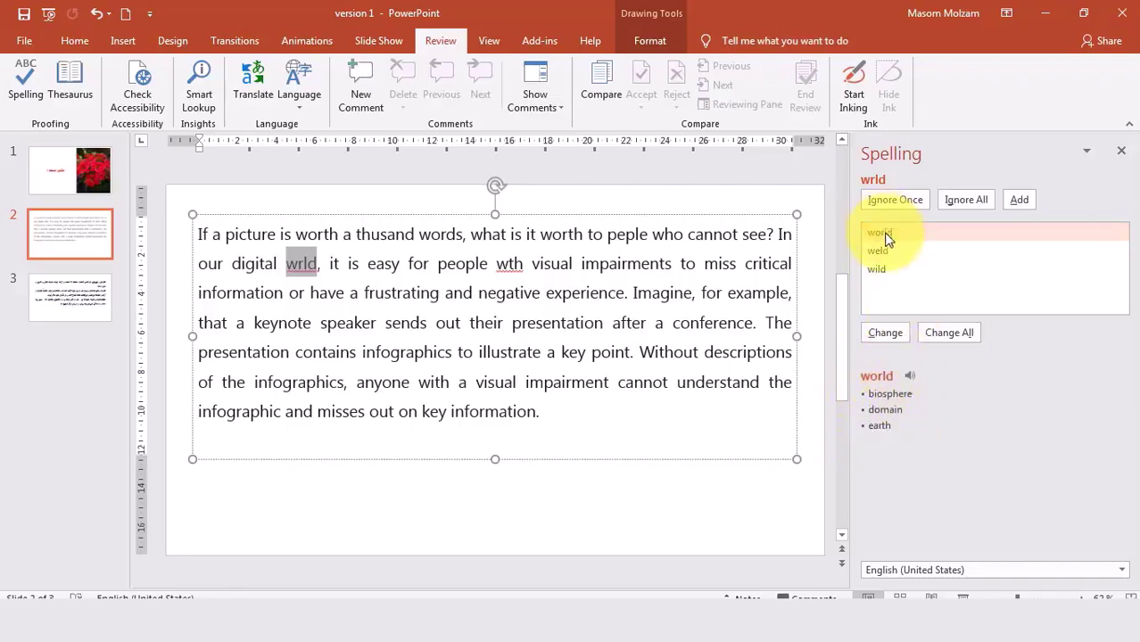
{"action": "left_click", "coordinate": [883, 339]}
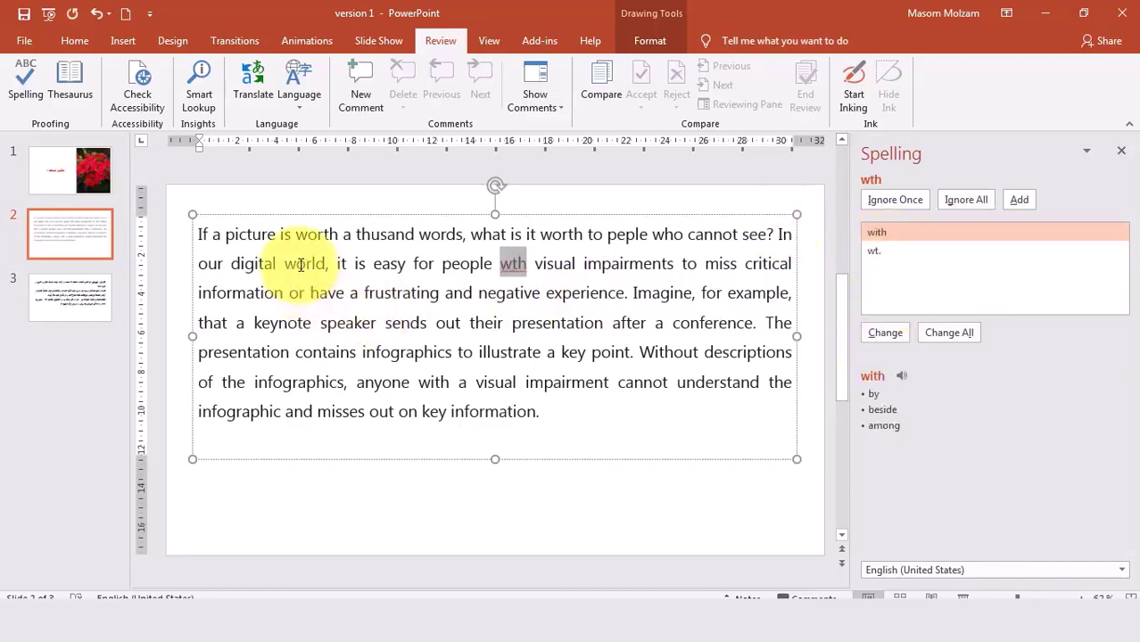
{"action": "left_click", "coordinate": [883, 333]}
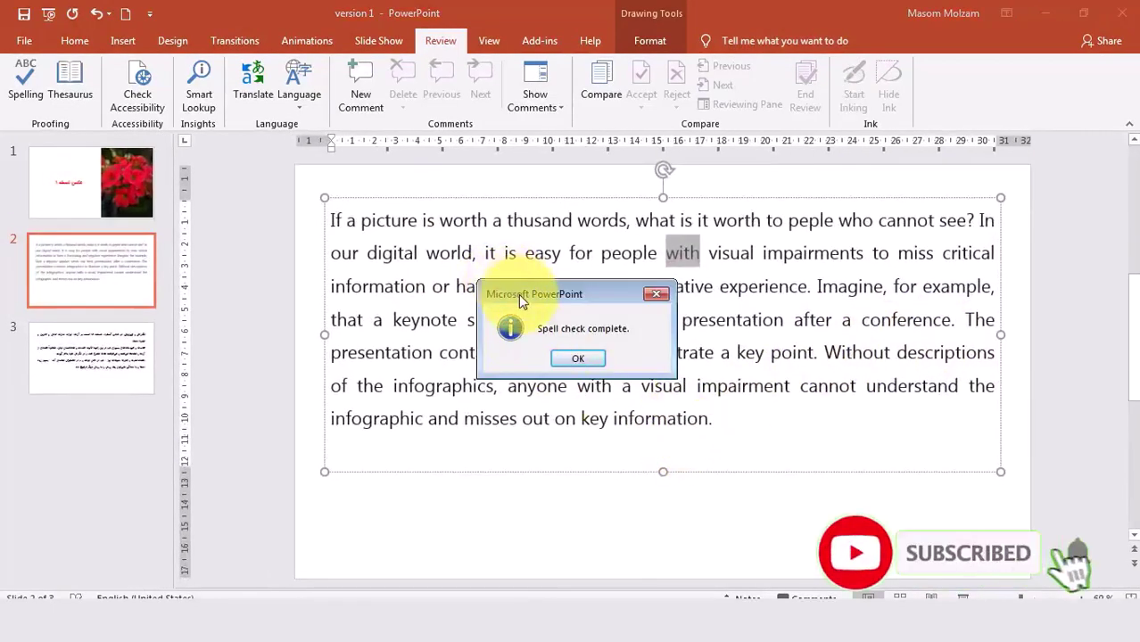
Drag the spell check complete message aside and dismiss it with OK
{"action": "left_click_drag", "start_coordinate": [518, 293], "coordinate": [422, 203]}
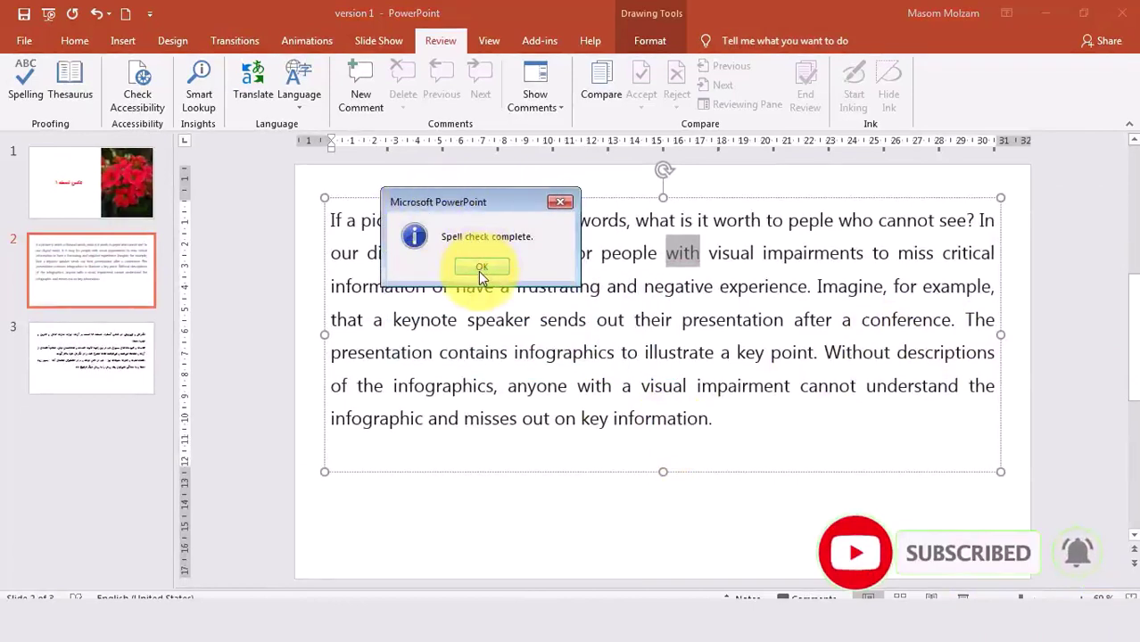
{"action": "left_click", "coordinate": [479, 269]}
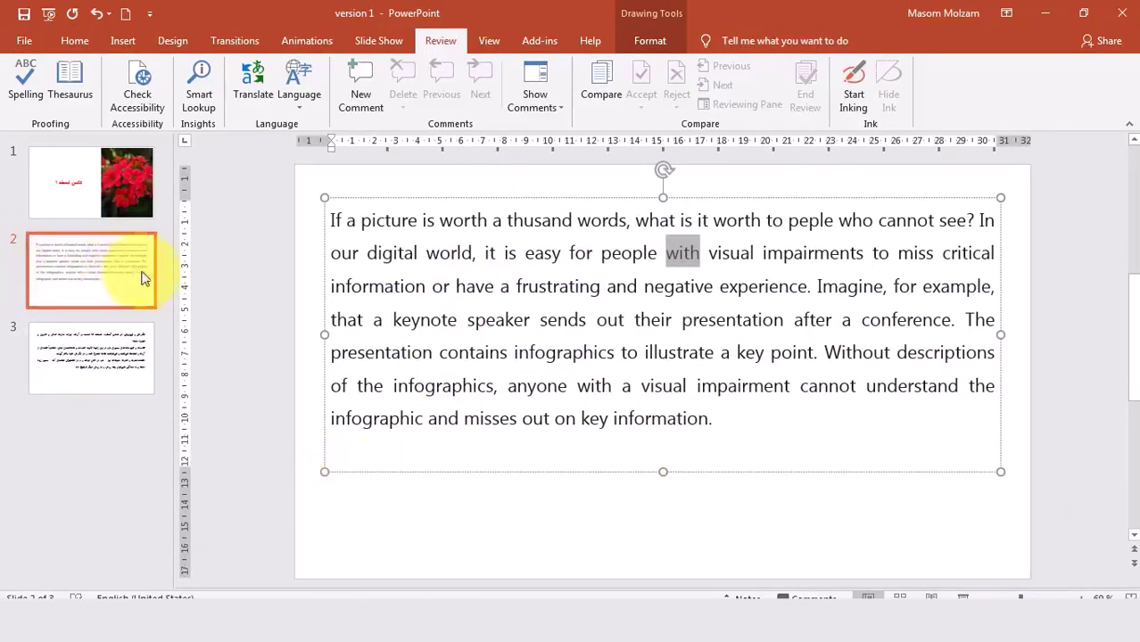
Browse slides 3, 2 and 1, then select the word 'picture' in slide 2's first line
{"action": "left_click", "coordinate": [113, 366]}
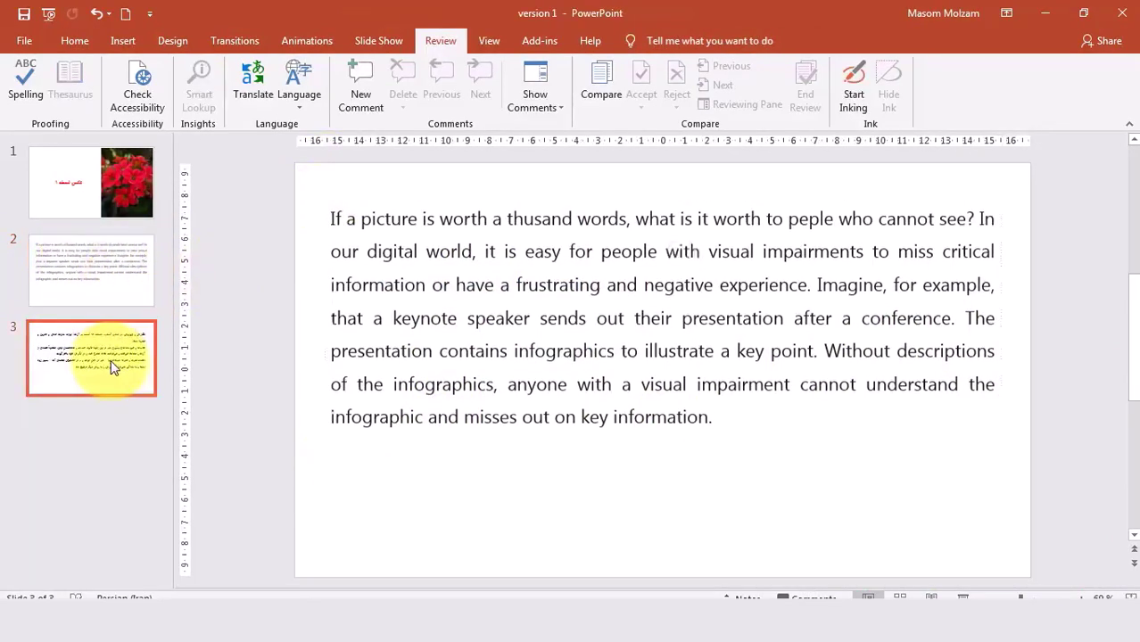
{"action": "left_click", "coordinate": [92, 266]}
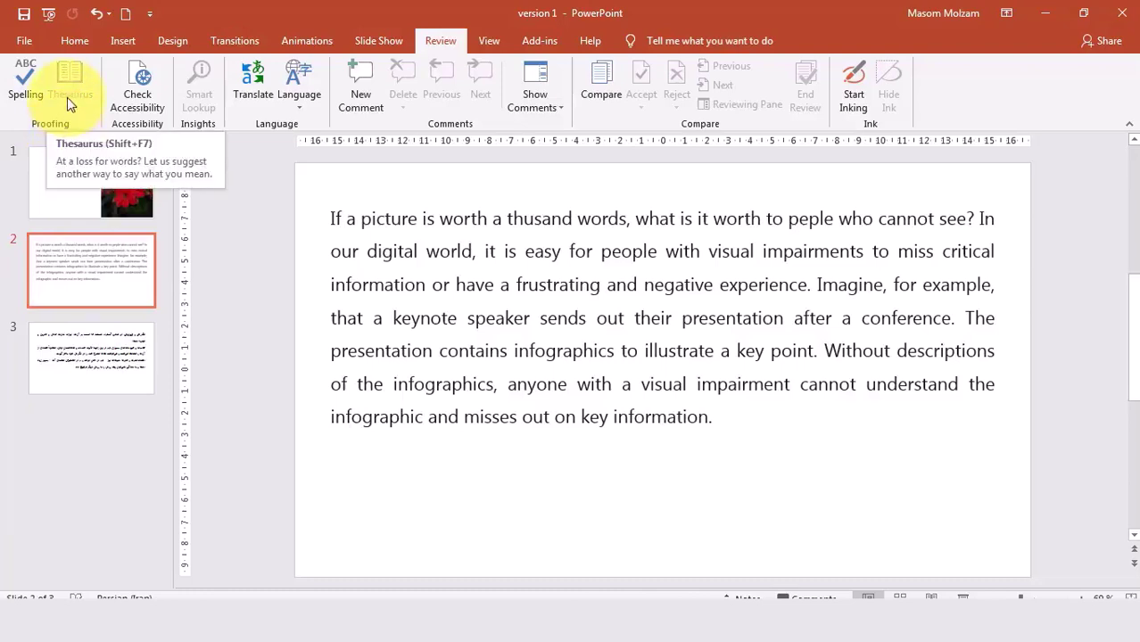
{"action": "left_click", "coordinate": [463, 202]}
{"action": "left_click", "coordinate": [457, 193]}
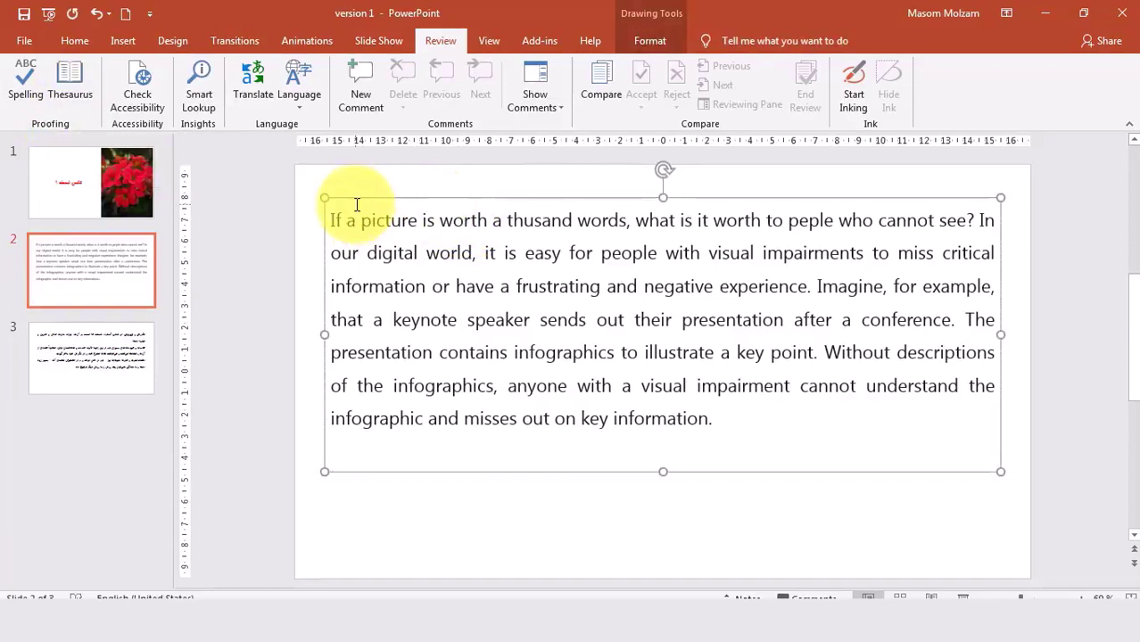
{"action": "left_click", "coordinate": [109, 170]}
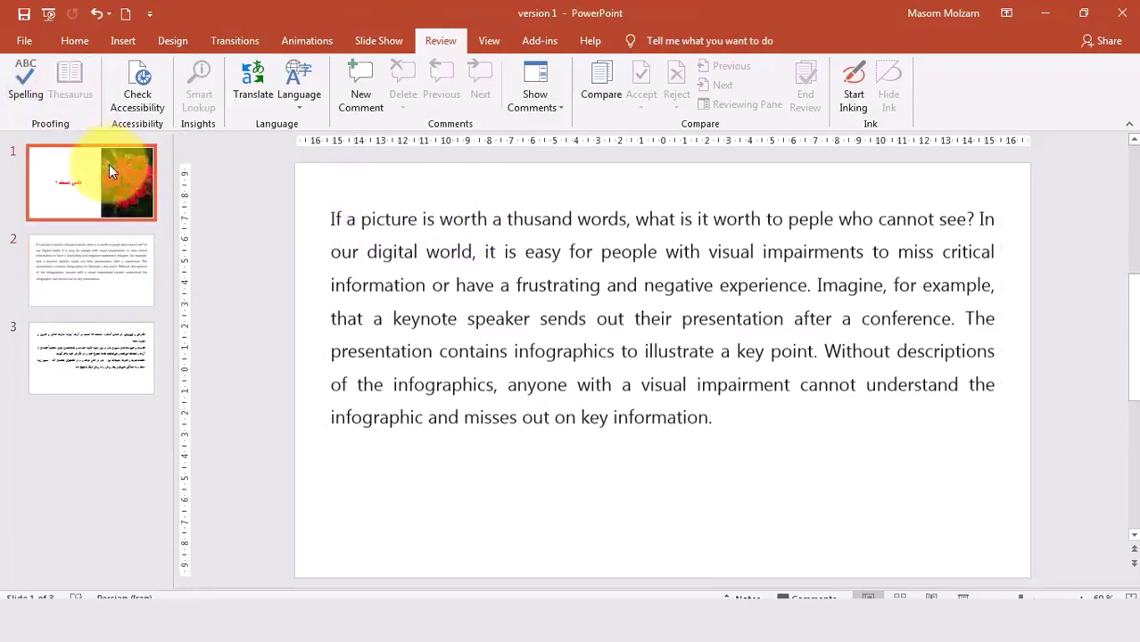
{"action": "left_click", "coordinate": [834, 340]}
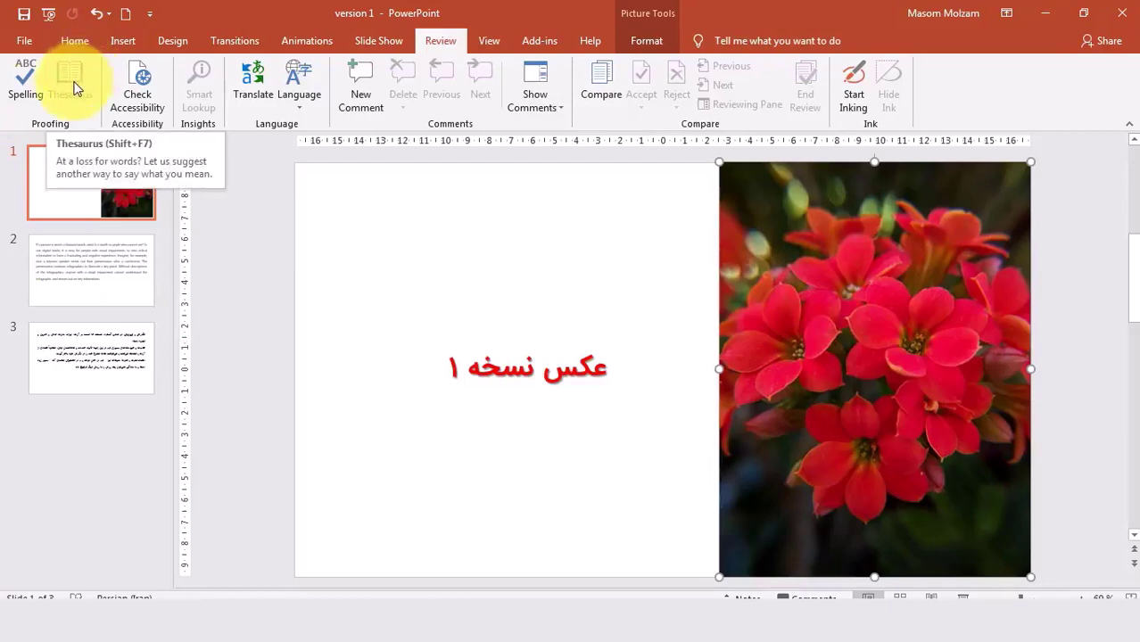
{"action": "left_click", "coordinate": [114, 273]}
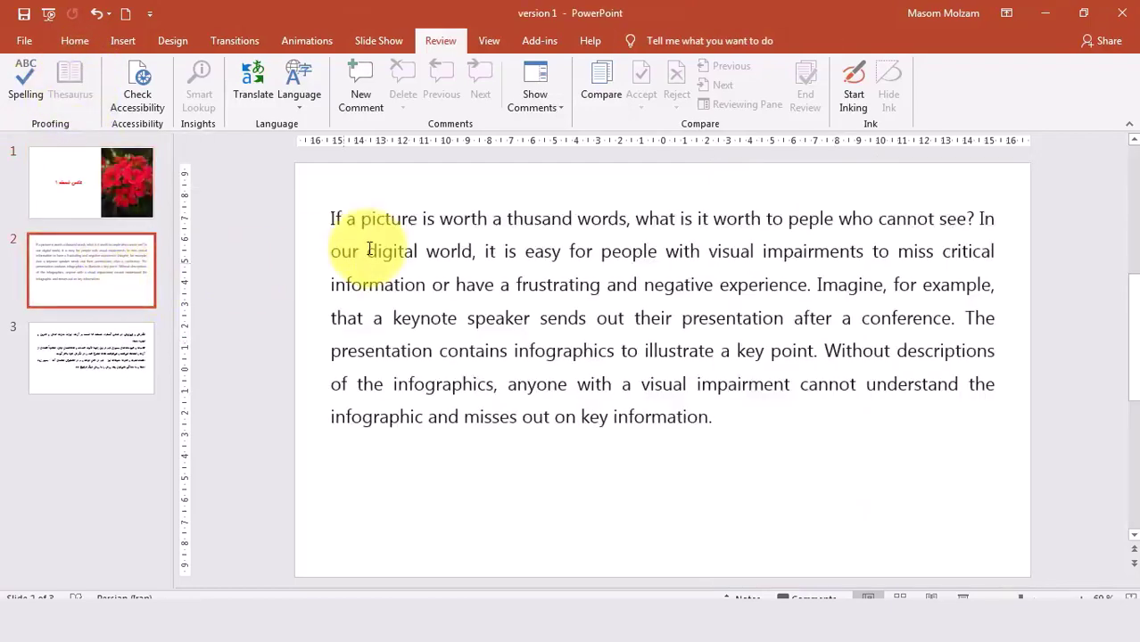
{"action": "left_click", "coordinate": [364, 221]}
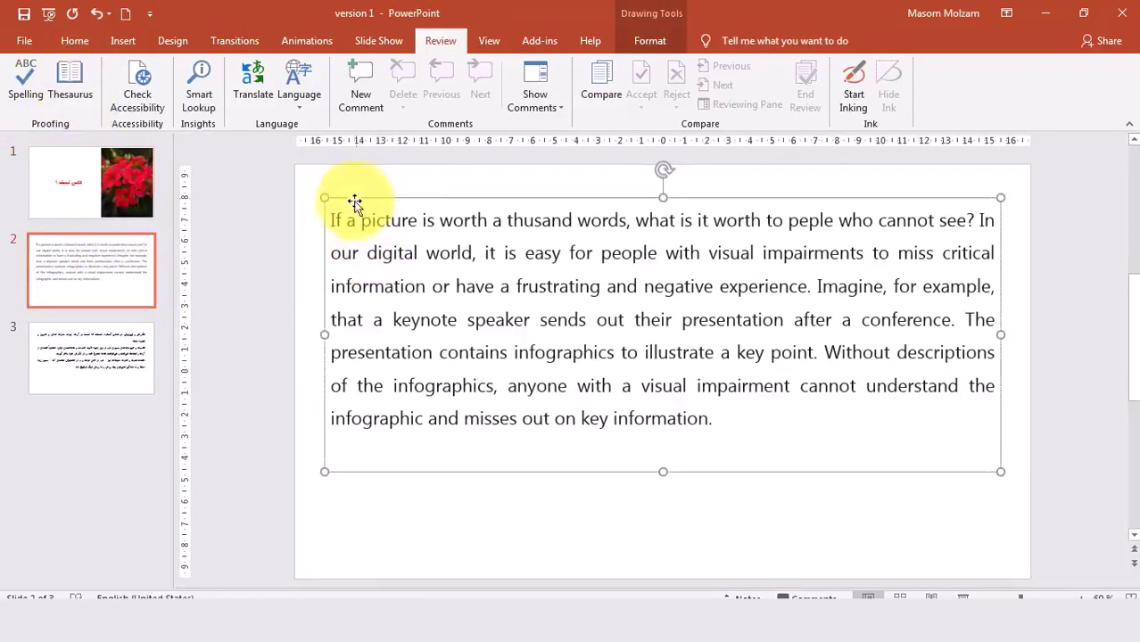
{"action": "mouse_move", "coordinate": [361, 220]}
{"action": "left_mouse_down"}
{"action": "mouse_move", "coordinate": [416, 221]}
{"action": "mouse_move", "coordinate": [393, 227]}
{"action": "left_mouse_up"}
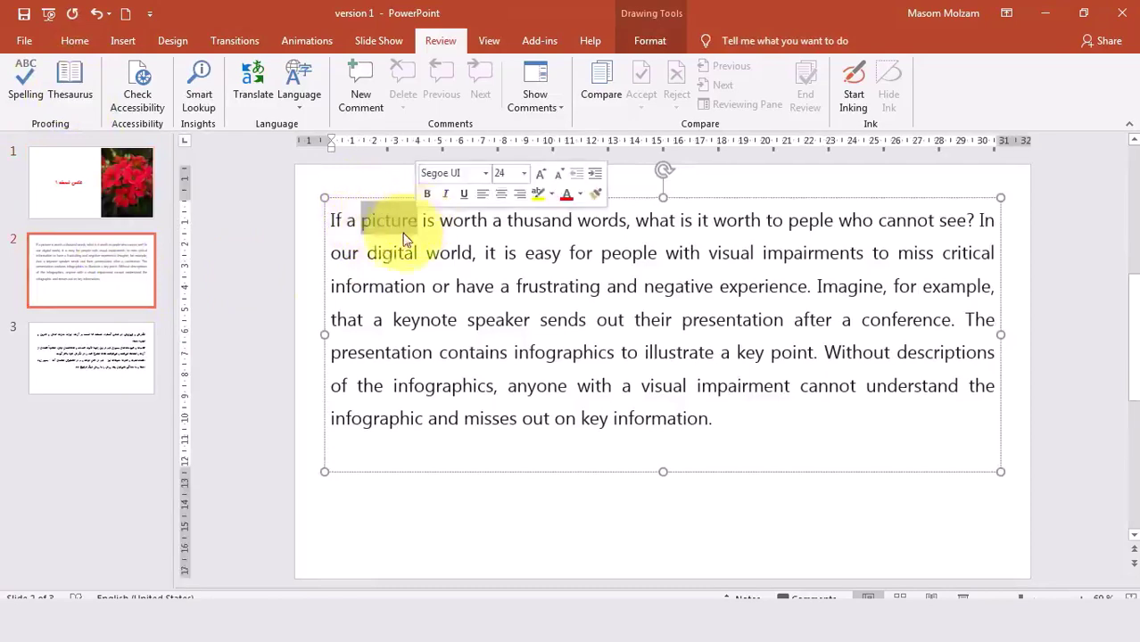
Look up 'picture' in the Thesaurus and replace it with the synonym 'image'
{"action": "left_click", "coordinate": [72, 94]}
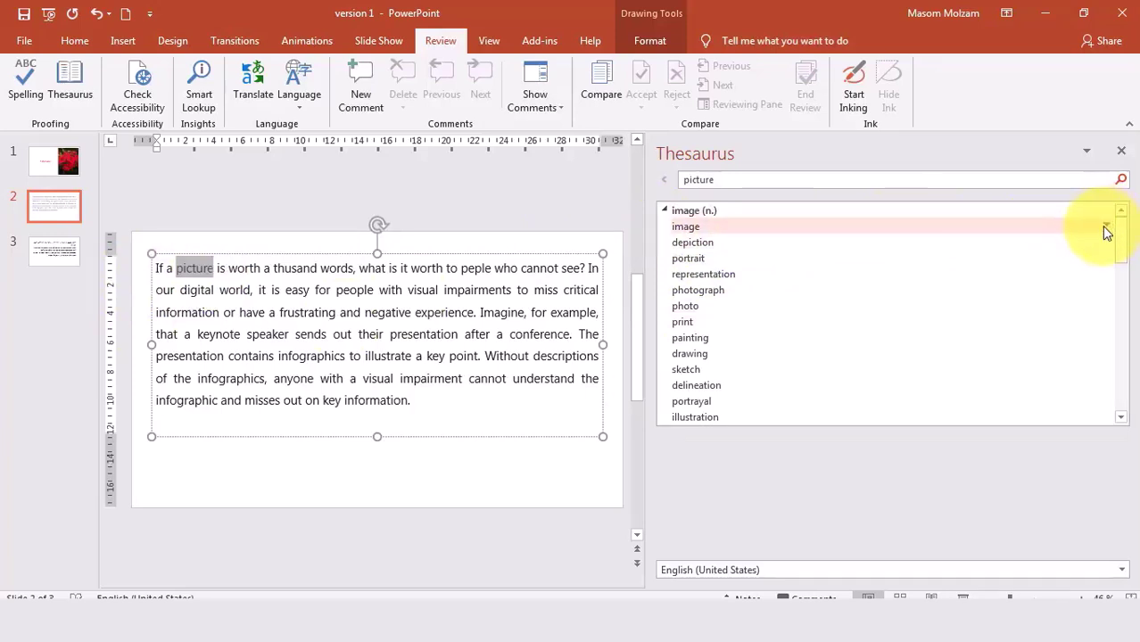
{"action": "mouse_move", "coordinate": [1114, 241]}
{"action": "left_mouse_down"}
{"action": "mouse_move", "coordinate": [1104, 364]}
{"action": "mouse_move", "coordinate": [1110, 223]}
{"action": "left_mouse_up"}
{"action": "left_click", "coordinate": [1107, 228]}
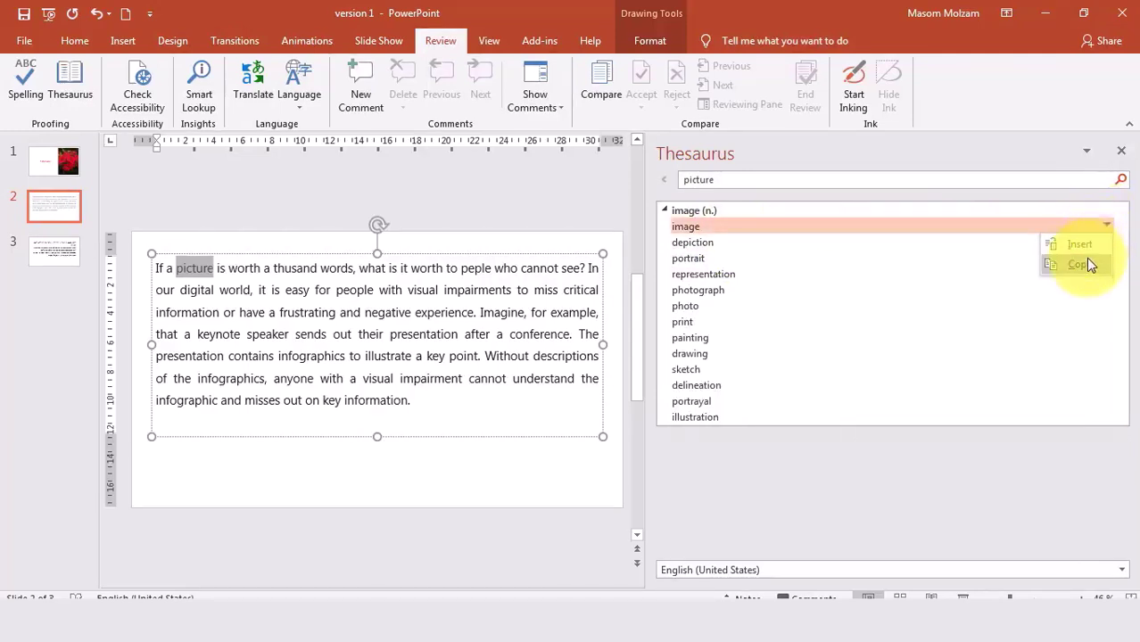
{"action": "left_click", "coordinate": [1085, 269]}
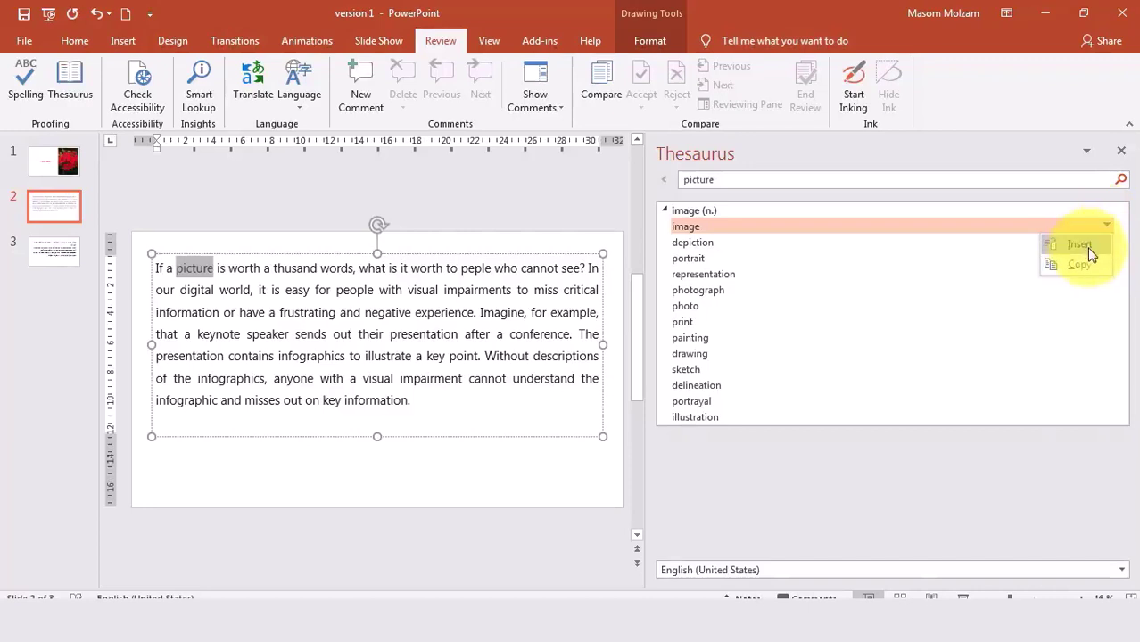
{"action": "left_click", "coordinate": [1088, 249]}
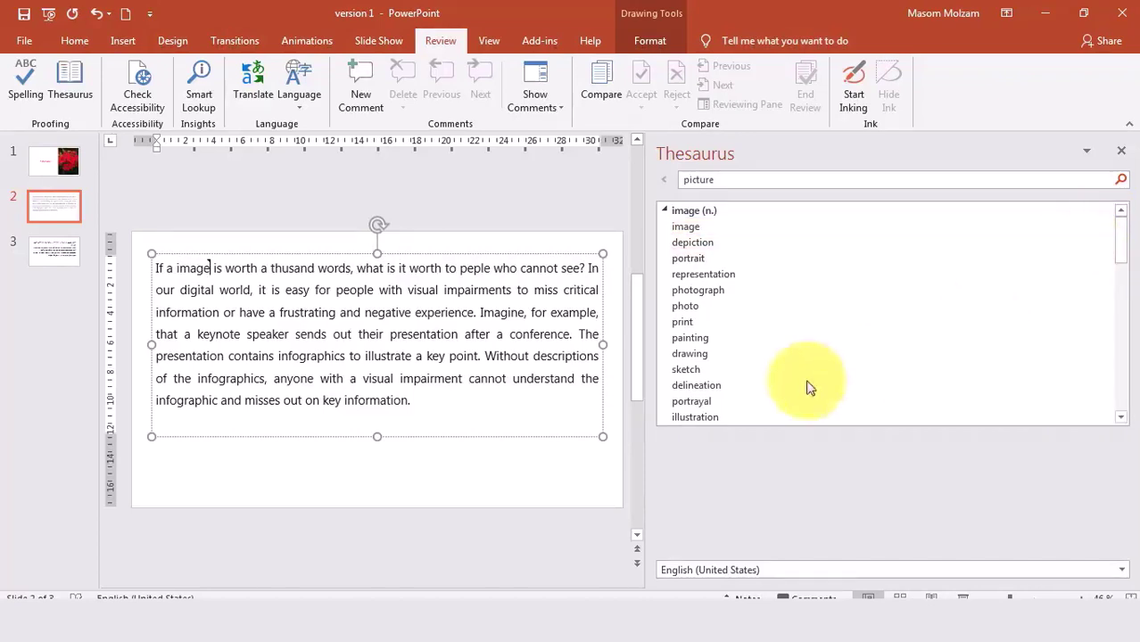
Copy the synonym 'photo' and paste it over 'image' in the first sentence
{"action": "left_click", "coordinate": [1106, 306]}
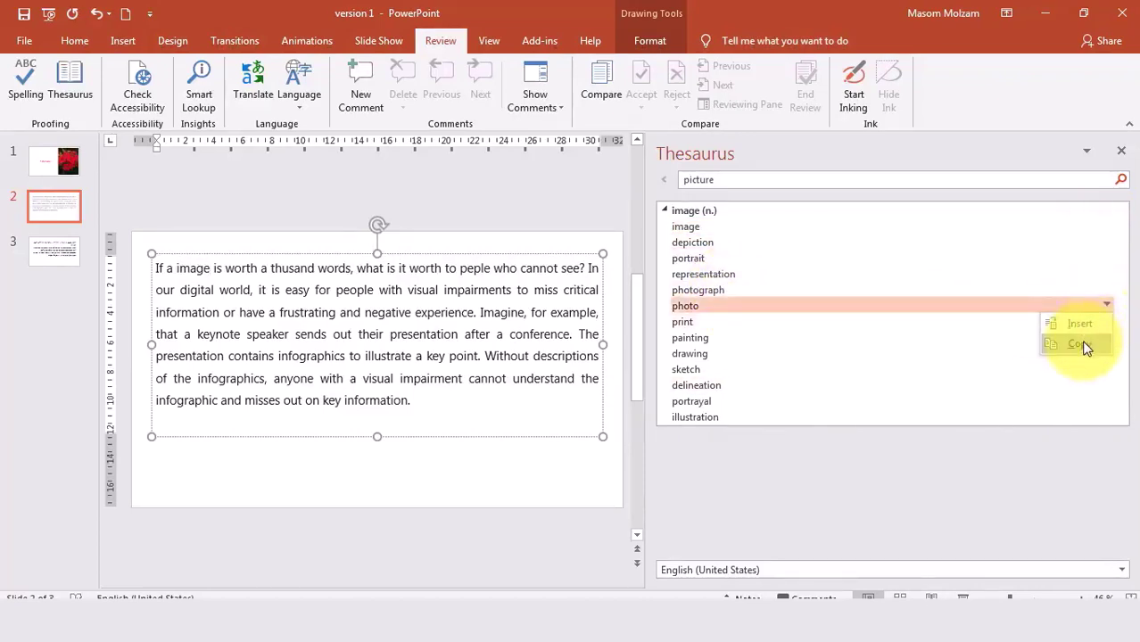
{"action": "left_click", "coordinate": [1079, 344]}
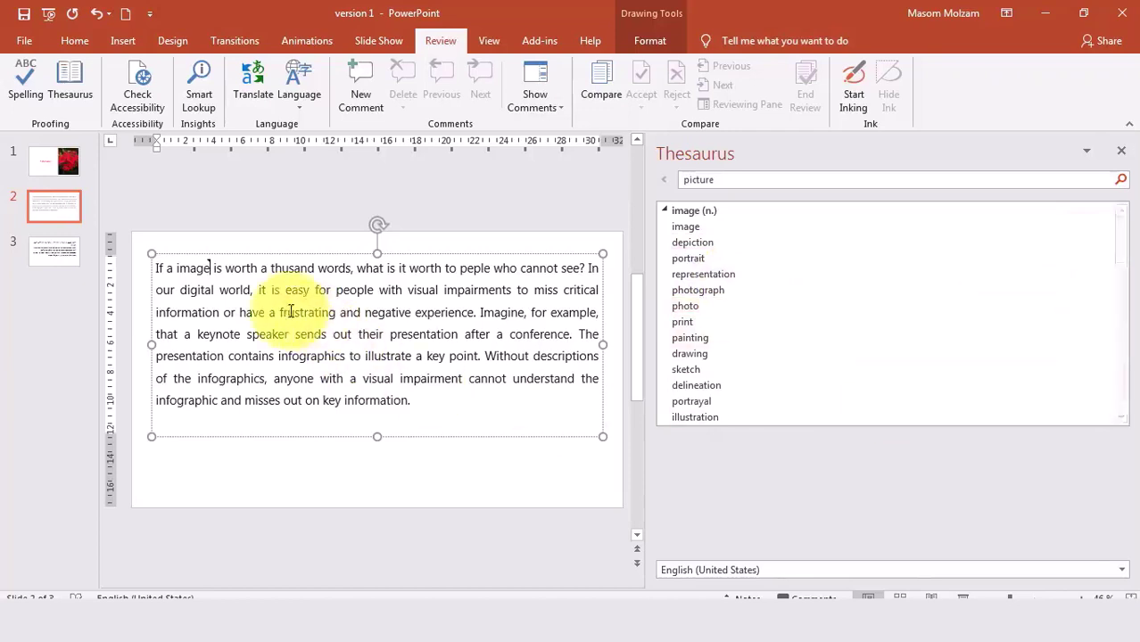
{"action": "left_click_drag", "start_coordinate": [176, 268], "coordinate": [213, 268]}
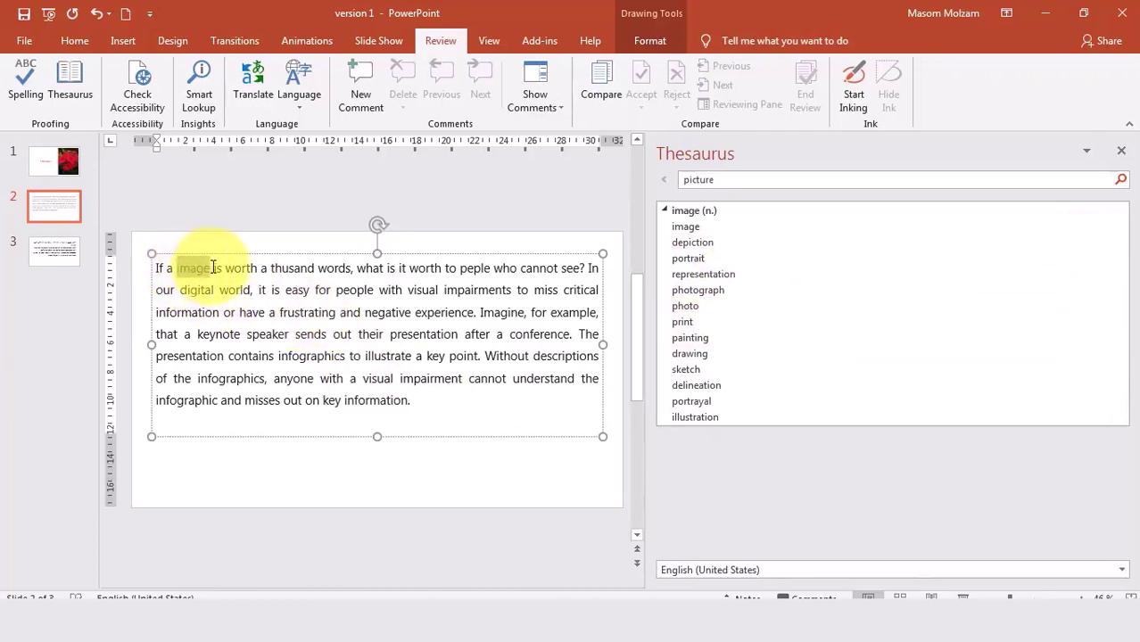
{"action": "key", "text": "ctrl+v"}
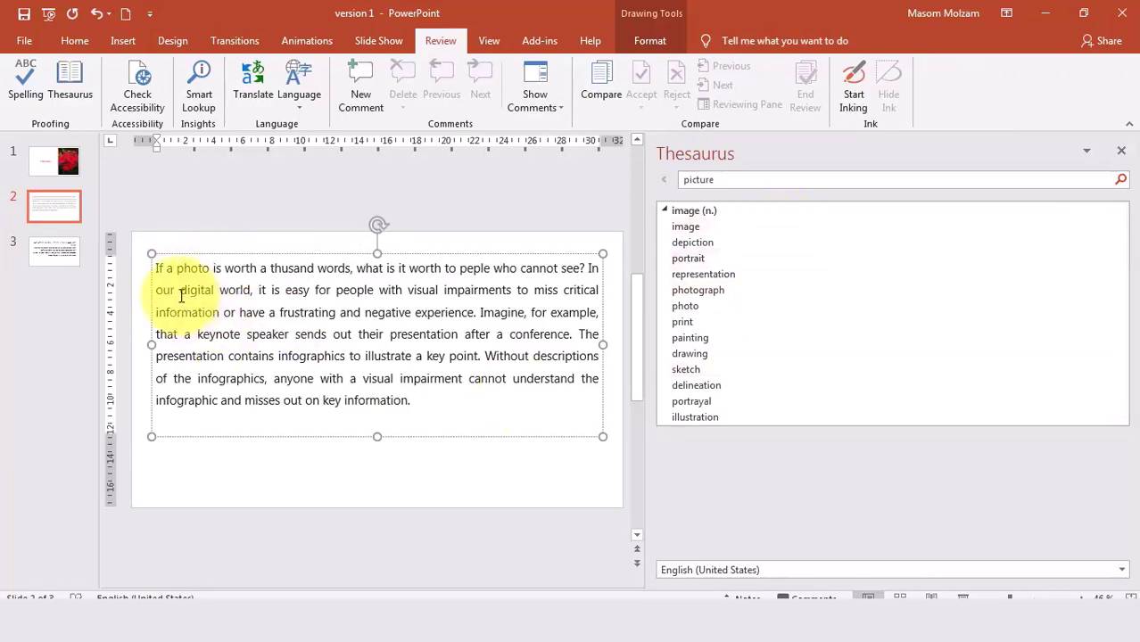
On slide 3, select part of a Persian word and look it up in the Thesaurus
{"action": "left_click", "coordinate": [57, 257]}
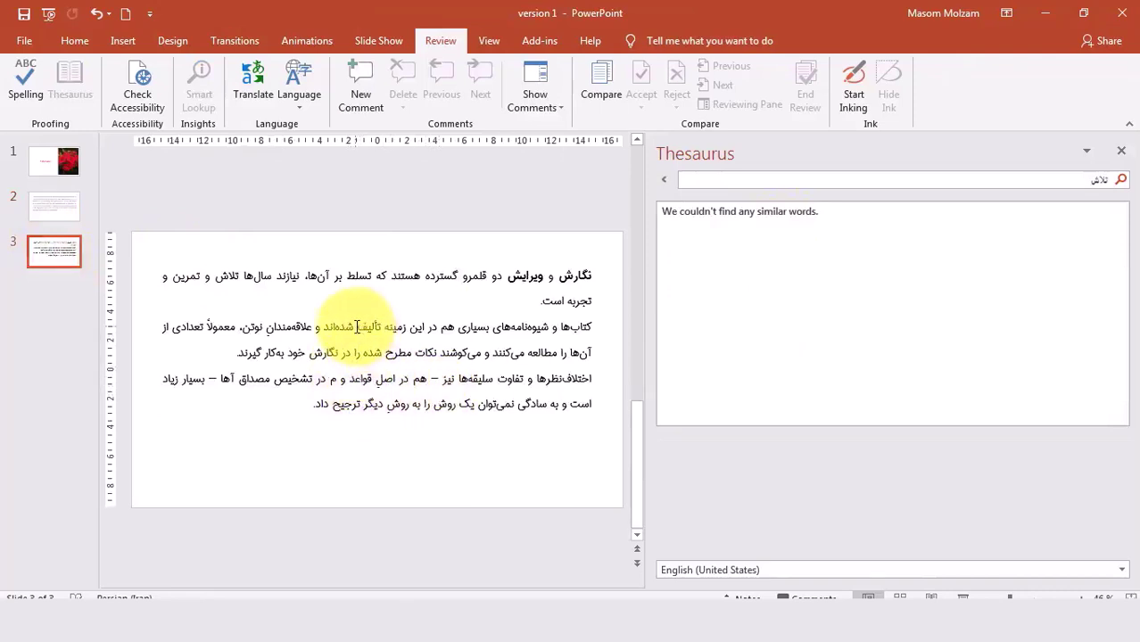
{"action": "left_click_drag", "start_coordinate": [355, 326], "coordinate": [381, 326]}
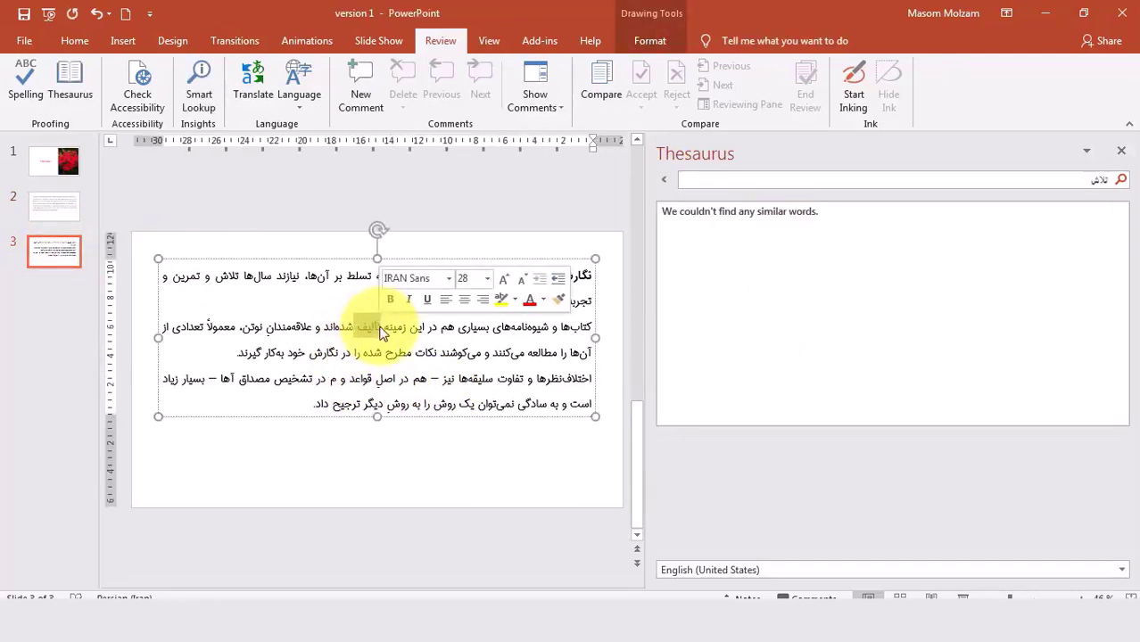
{"action": "left_click", "coordinate": [84, 89]}
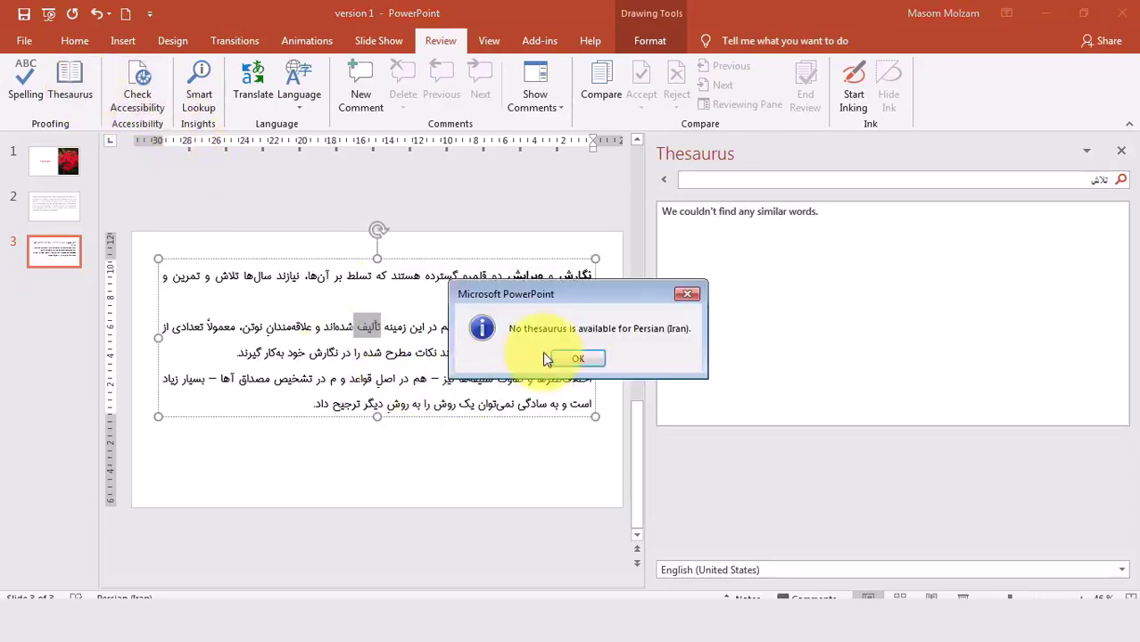